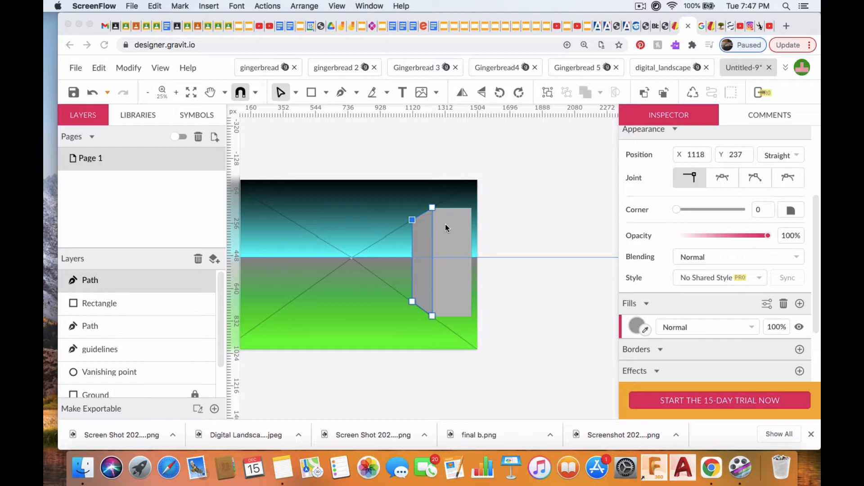
- Draw a wide rectangular window near the top of the building's front face and fill it black (#000000)
{"action": "left_click", "coordinate": [313, 94]}
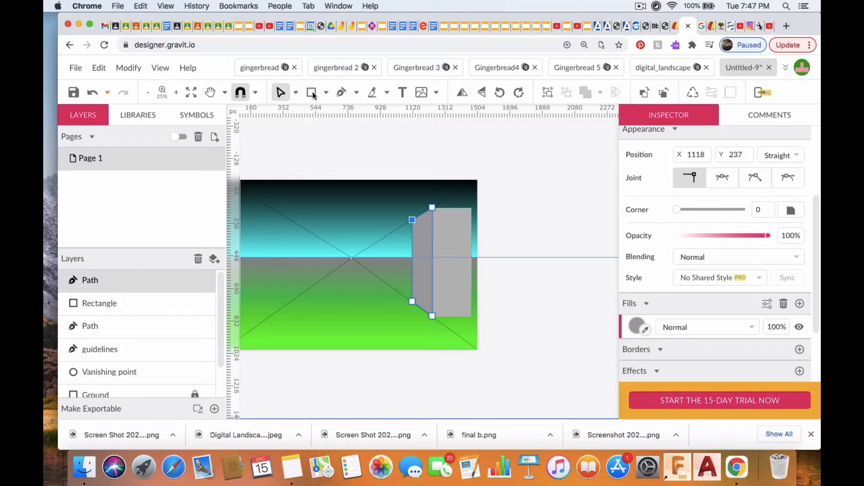
{"action": "left_click", "coordinate": [325, 92]}
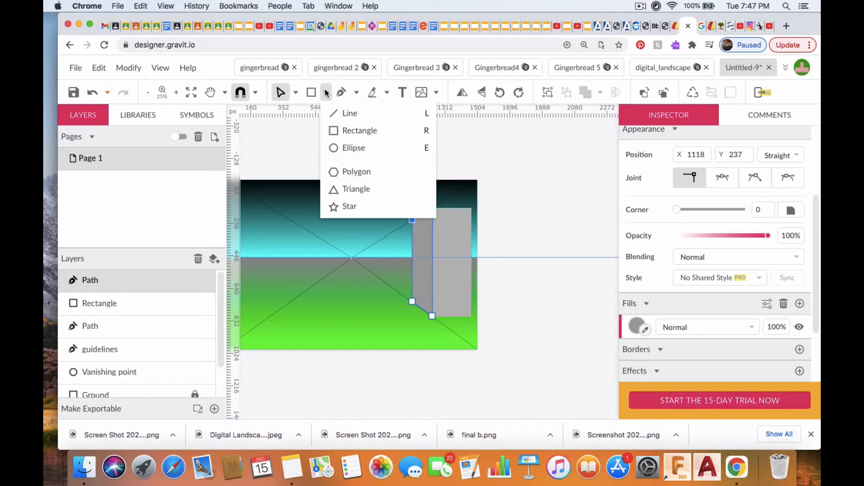
{"action": "left_click", "coordinate": [343, 132]}
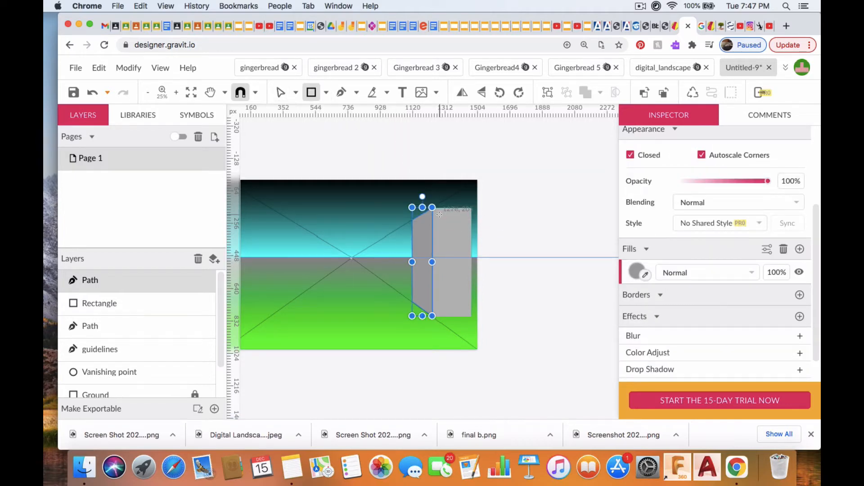
{"action": "key", "text": "super+equal"}
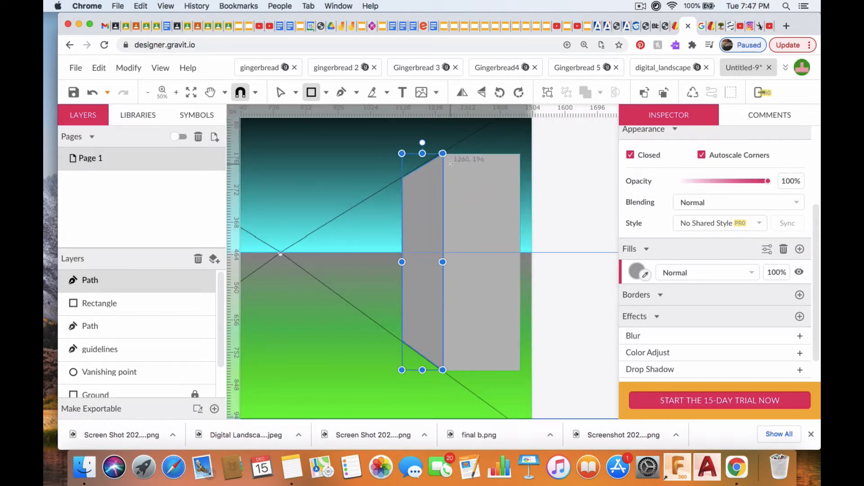
{"action": "left_click_drag", "start_coordinate": [453, 165], "coordinate": [511, 190]}
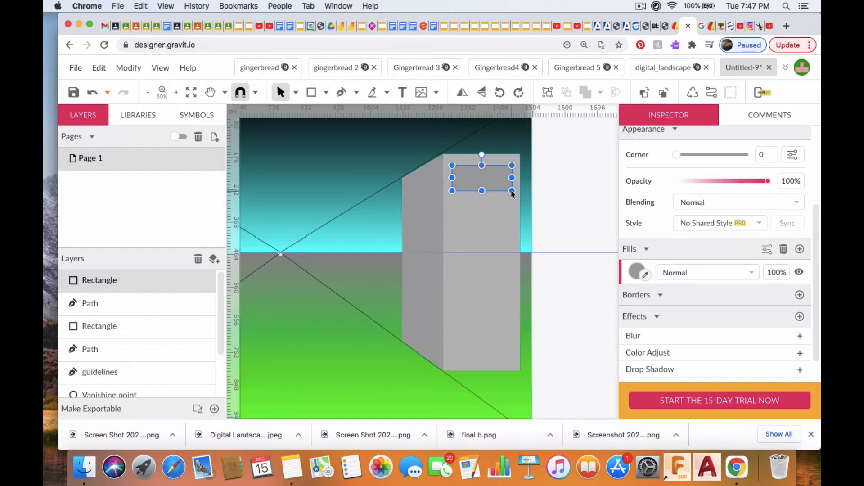
{"action": "left_click", "coordinate": [638, 273]}
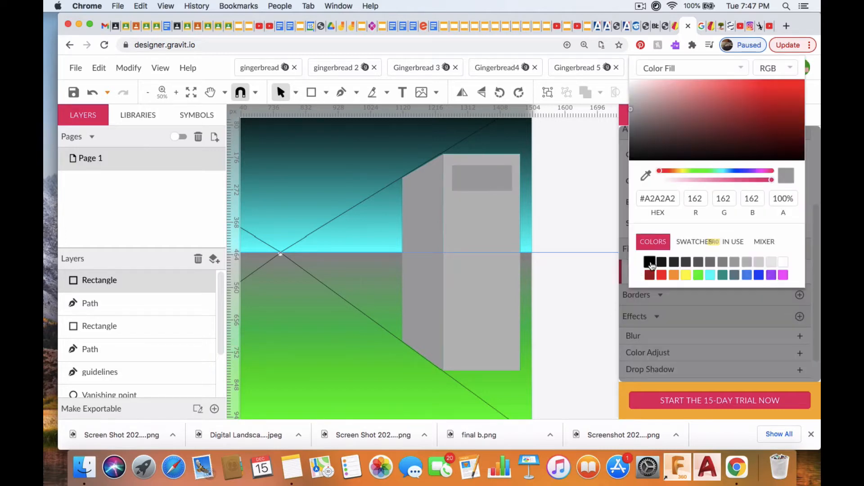
{"action": "left_click", "coordinate": [658, 263]}
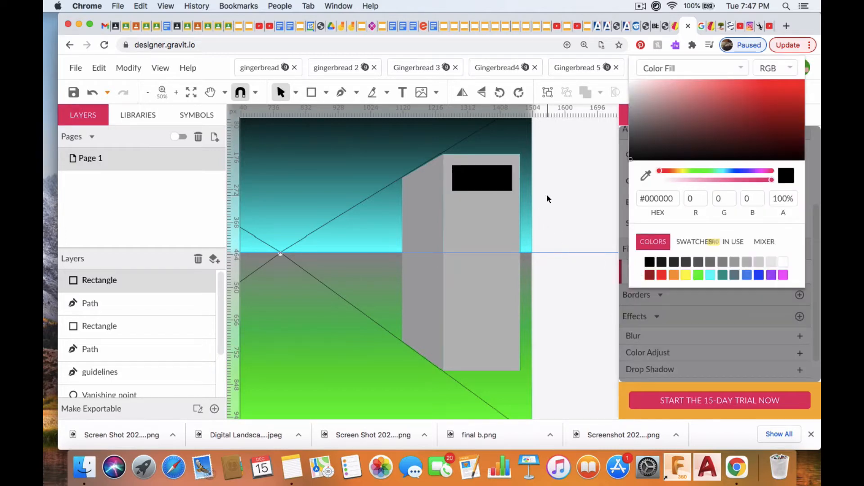
- Duplicate the black window four times down the front face, making an evenly spaced column of five windows
{"action": "left_click", "coordinate": [483, 182]}
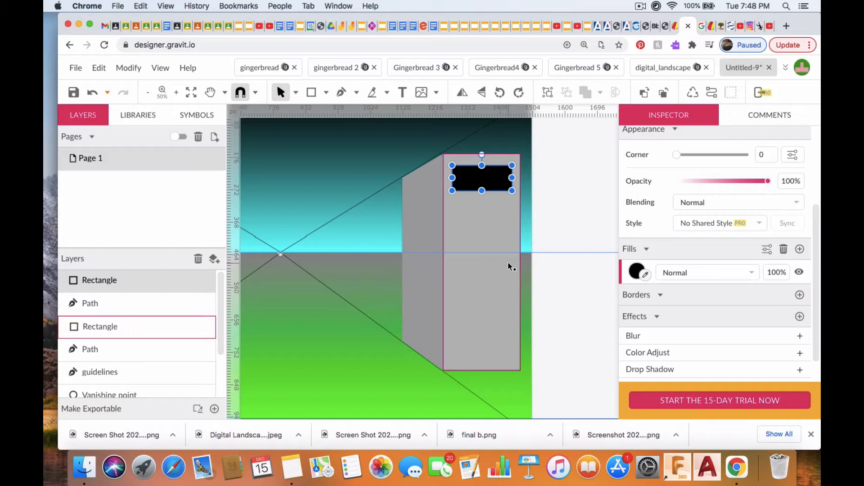
{"action": "key", "text": "super+d"}
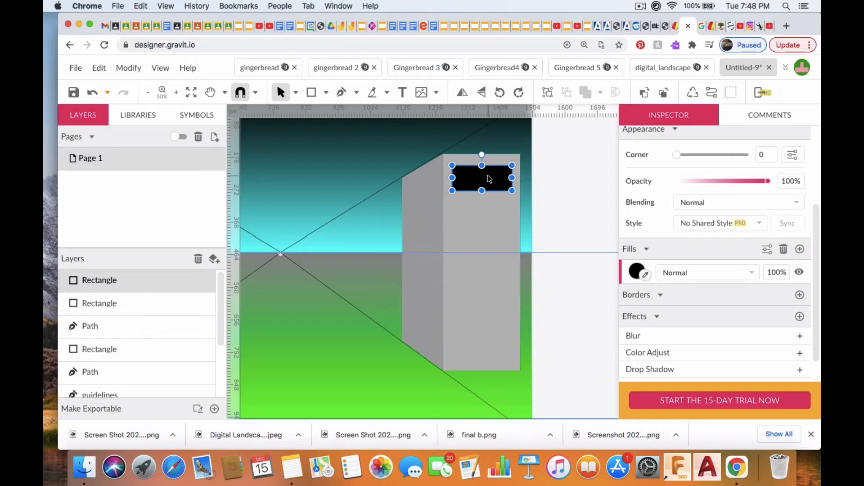
{"action": "left_click_drag", "start_coordinate": [490, 179], "coordinate": [491, 219]}
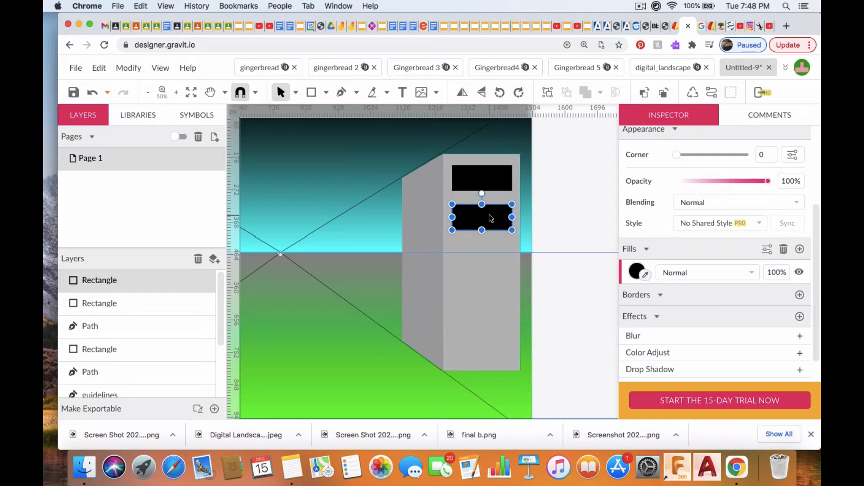
{"action": "key", "text": "super+d"}
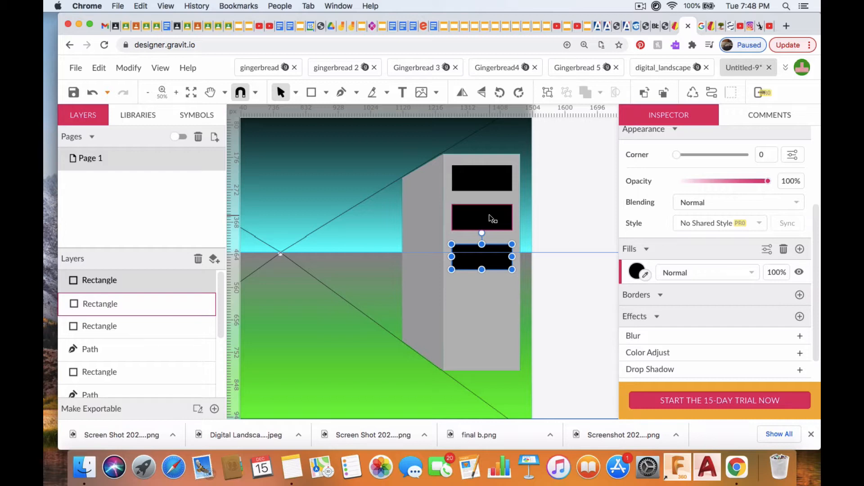
{"action": "key", "text": "super+d"}
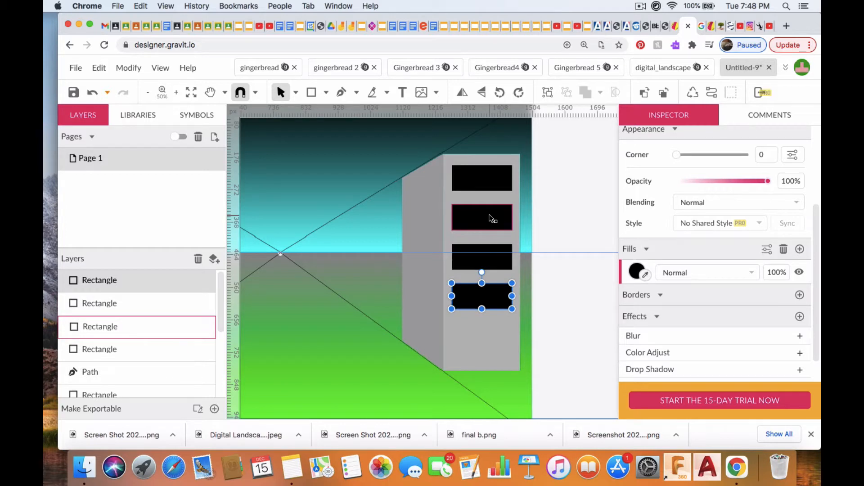
{"action": "key", "text": "super+d"}
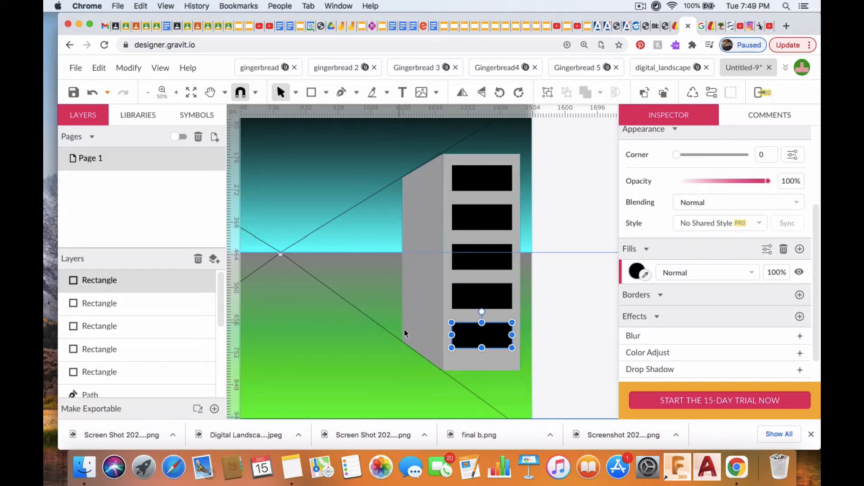
- Draw a small rectangular window near the top of the building's side face and fill it black (#000000)
{"action": "left_click", "coordinate": [444, 369]}
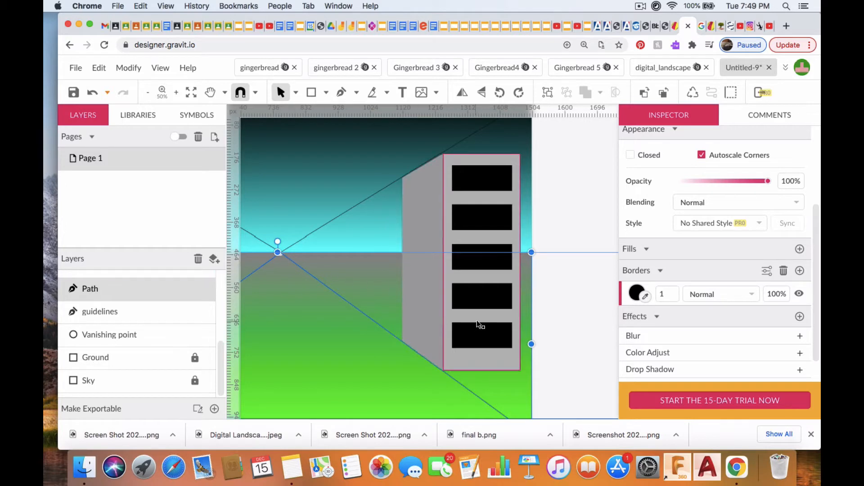
{"action": "left_click", "coordinate": [312, 93]}
{"action": "left_click_drag", "start_coordinate": [408, 183], "coordinate": [438, 205]}
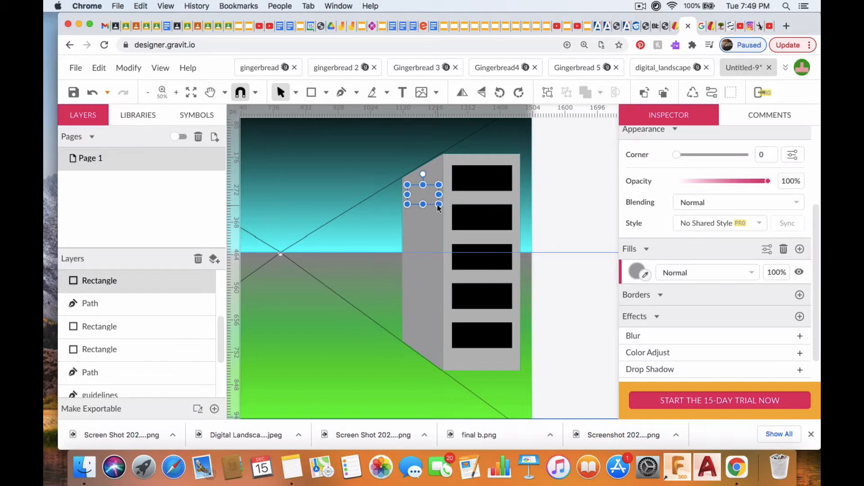
{"action": "left_click", "coordinate": [637, 273]}
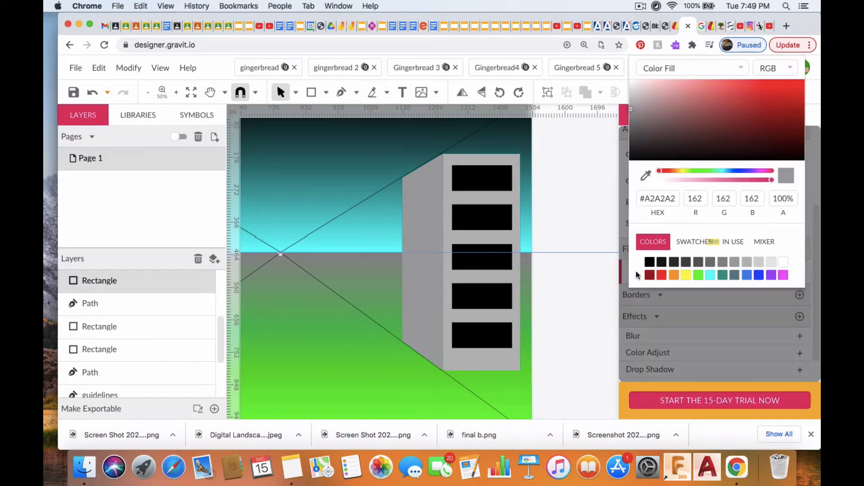
{"action": "left_click", "coordinate": [649, 262]}
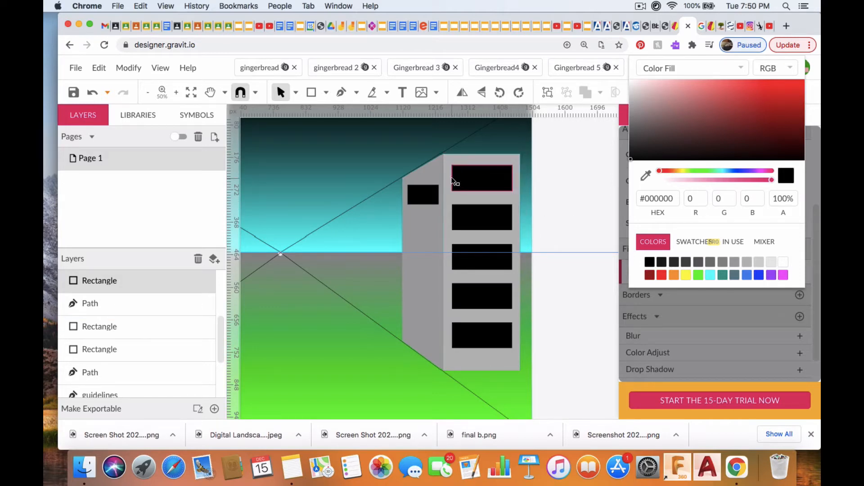
- Convert the side-face window to a path and raise its two right-hand corner points to slant it in perspective
{"action": "left_click", "coordinate": [425, 195]}
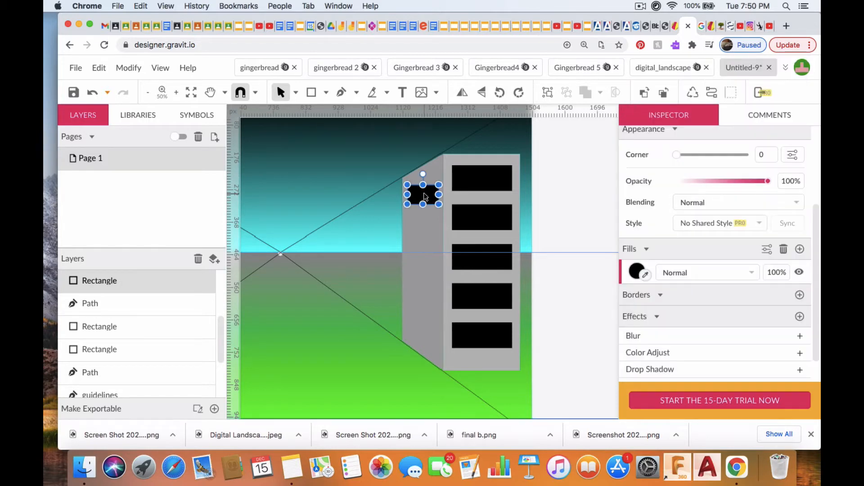
{"action": "left_click", "coordinate": [712, 92]}
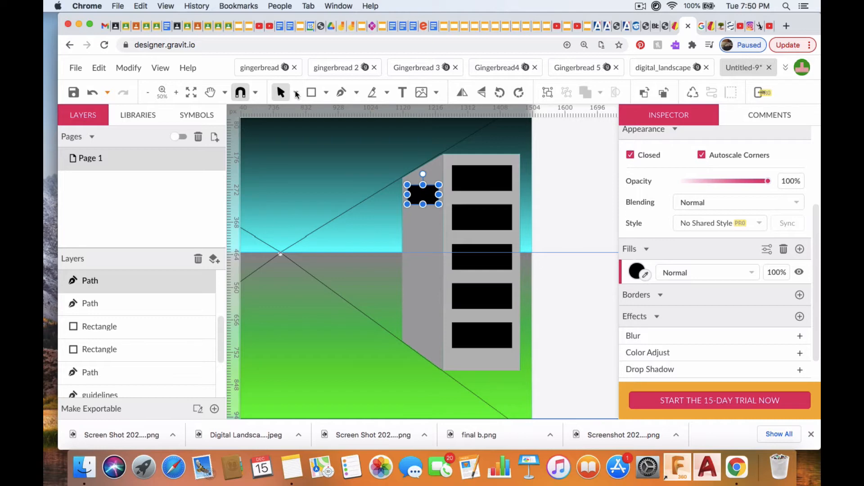
{"action": "left_click", "coordinate": [297, 94]}
{"action": "left_click", "coordinate": [324, 132]}
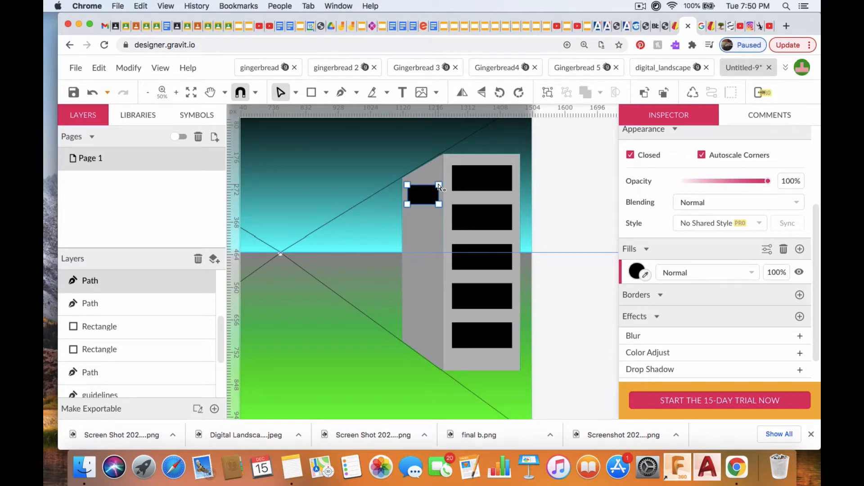
{"action": "left_click_drag", "start_coordinate": [439, 186], "coordinate": [438, 173]}
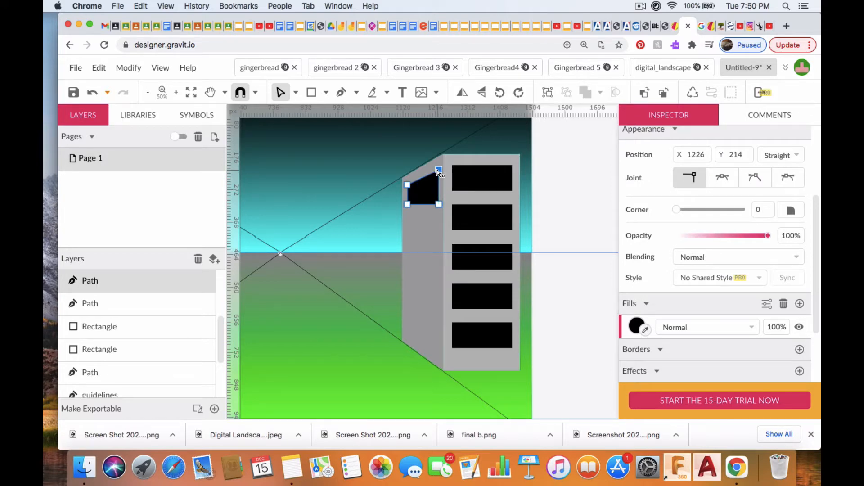
{"action": "left_click", "coordinate": [439, 205]}
{"action": "left_click_drag", "start_coordinate": [439, 204], "coordinate": [439, 194]}
- Align the side window's upper-left corner with the line from its upper-right corner to the vanishing point, at about X 1134
{"action": "left_click", "coordinate": [408, 185]}
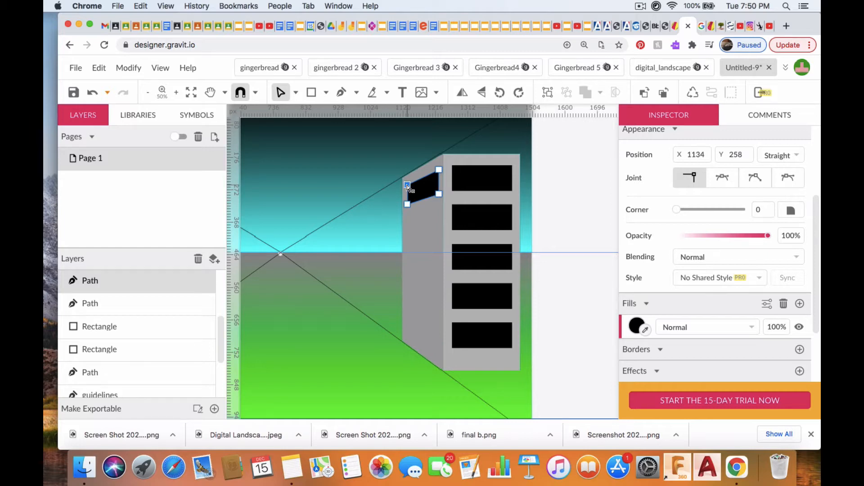
{"action": "left_click_drag", "start_coordinate": [408, 185], "coordinate": [284, 253]}
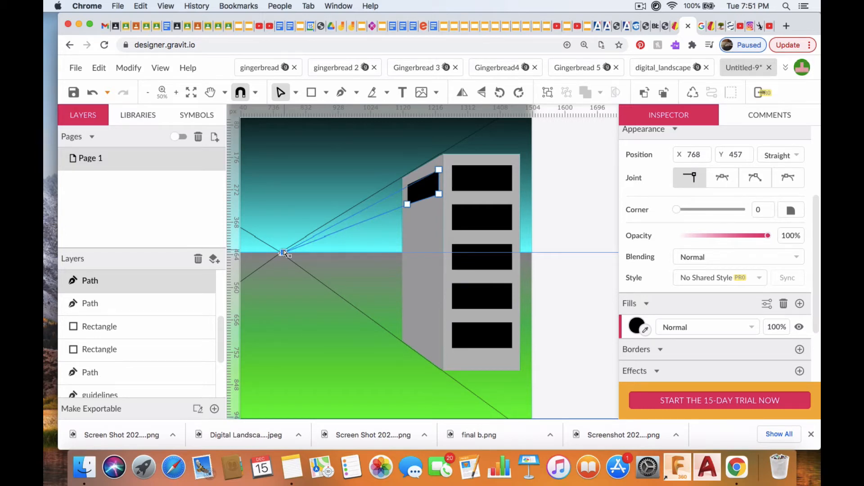
{"action": "left_click_drag", "start_coordinate": [283, 253], "coordinate": [406, 187]}
{"action": "key", "text": "Down"}
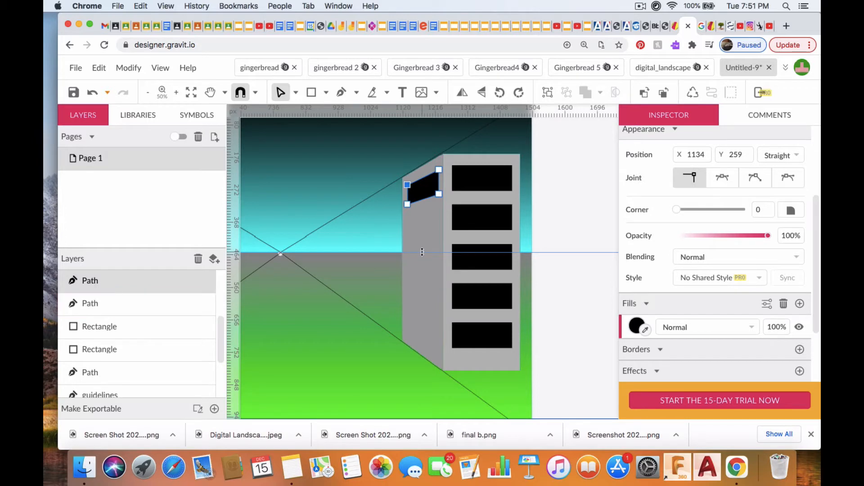
{"action": "key", "text": "Down"}
- Align the side window's lower-left corner with the line to the vanishing point, placing it at X 1134, Y 318
{"action": "left_click", "coordinate": [408, 205]}
{"action": "left_click_drag", "start_coordinate": [409, 206], "coordinate": [282, 257]}
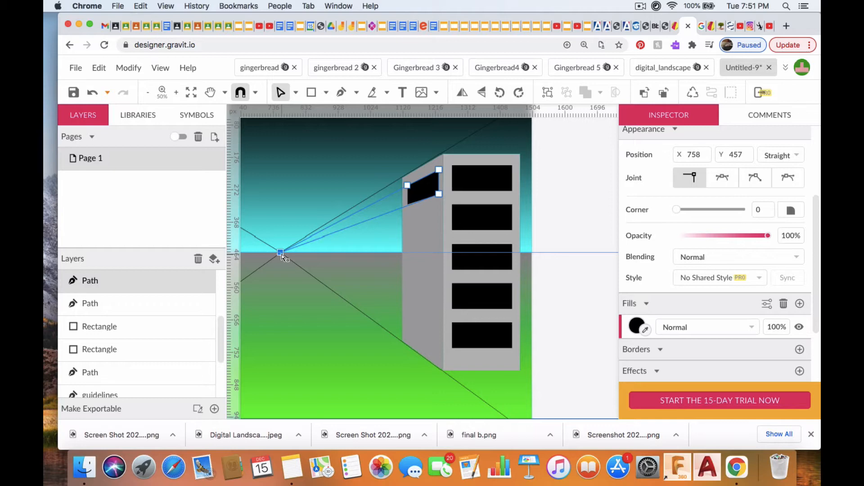
{"action": "left_click_drag", "start_coordinate": [281, 254], "coordinate": [408, 207]}
{"action": "left_click", "coordinate": [407, 204]}
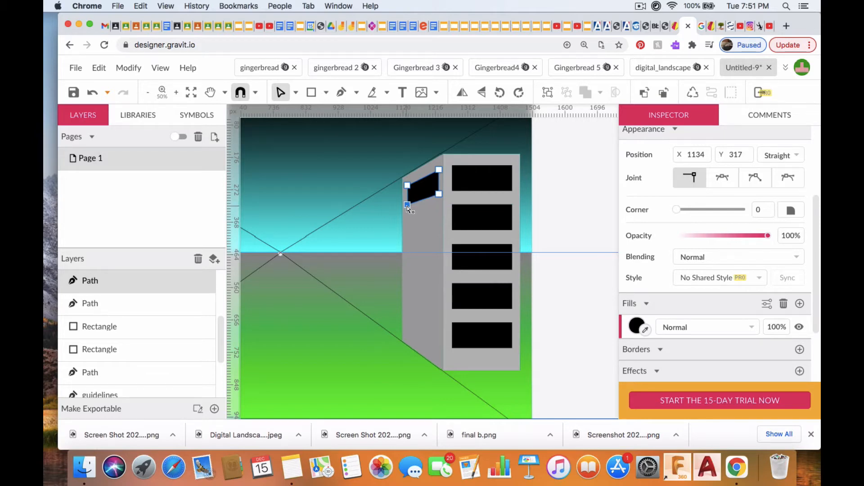
{"action": "key", "text": "Down"}
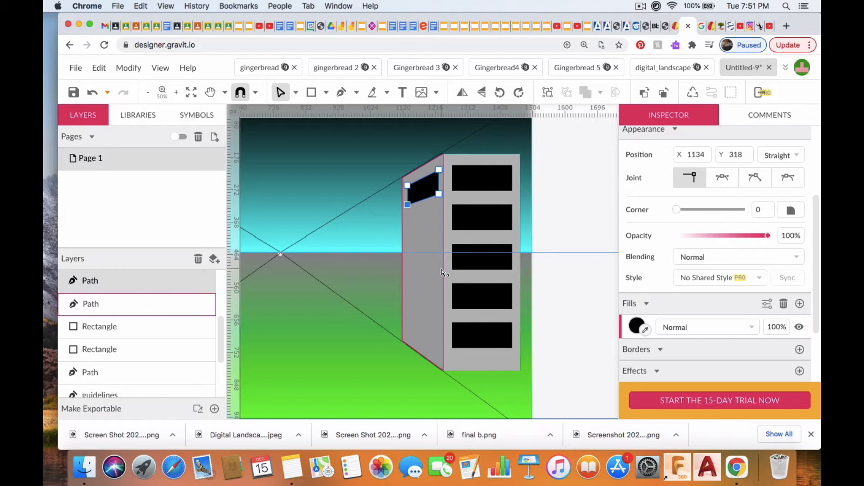
- Copy and paste the slanted side window, and place the copy directly below the original, level with the second front window
{"action": "left_click", "coordinate": [426, 232]}
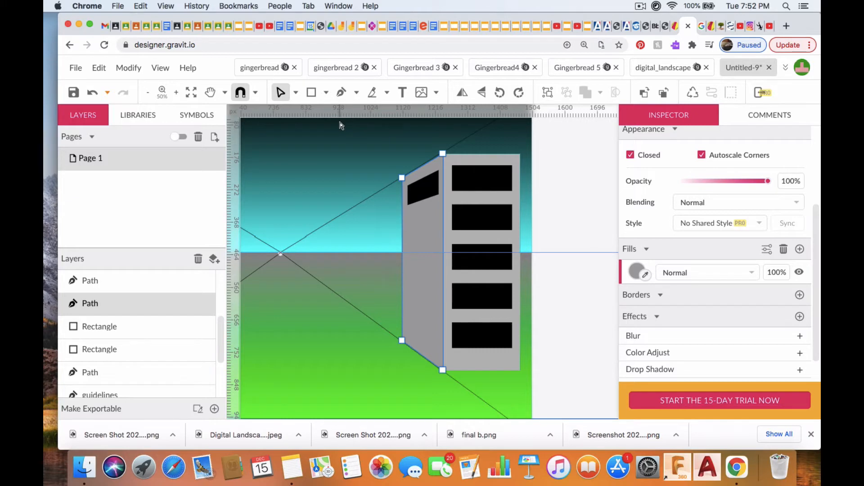
{"action": "left_click", "coordinate": [421, 194]}
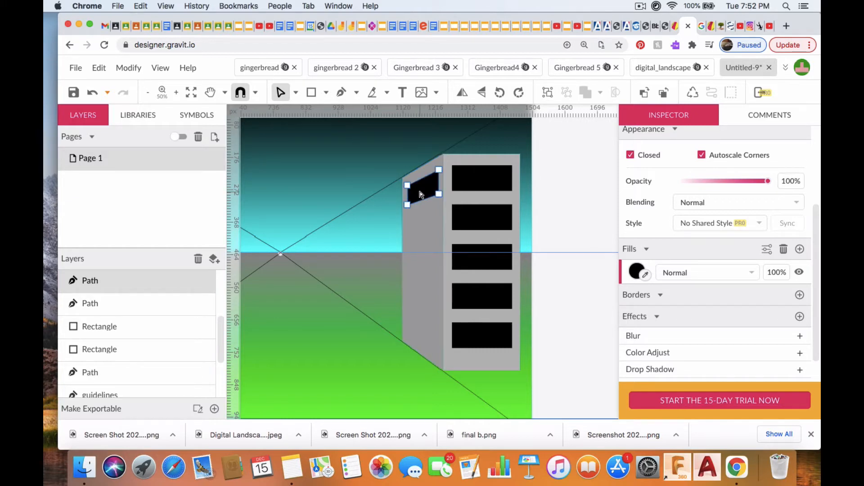
{"action": "key", "text": "super+c"}
{"action": "key", "text": "super+v"}
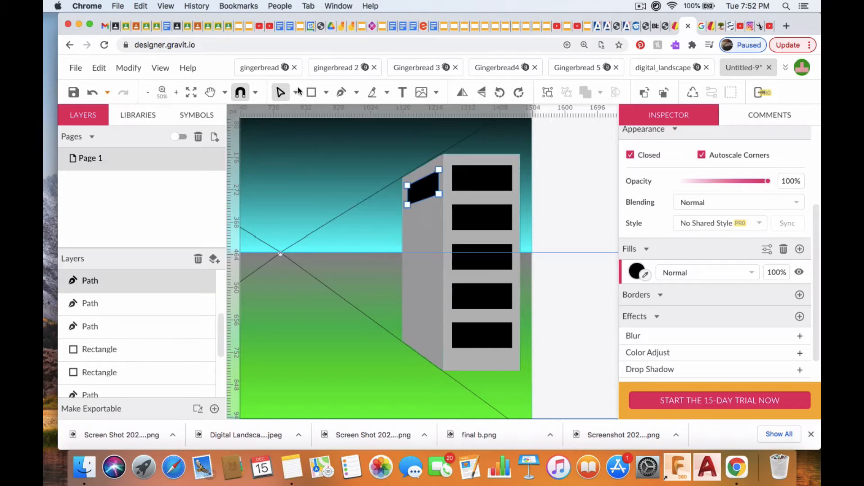
{"action": "left_click", "coordinate": [296, 93]}
{"action": "left_click", "coordinate": [310, 113]}
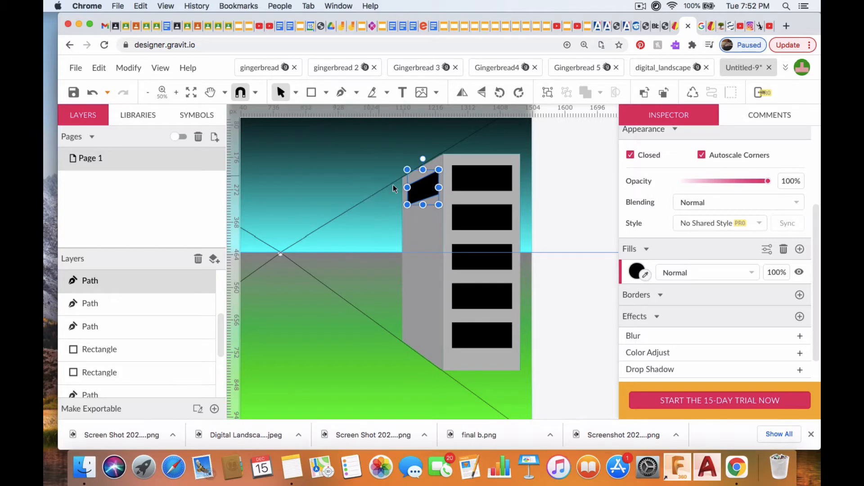
{"action": "left_click_drag", "start_coordinate": [421, 194], "coordinate": [421, 232]}
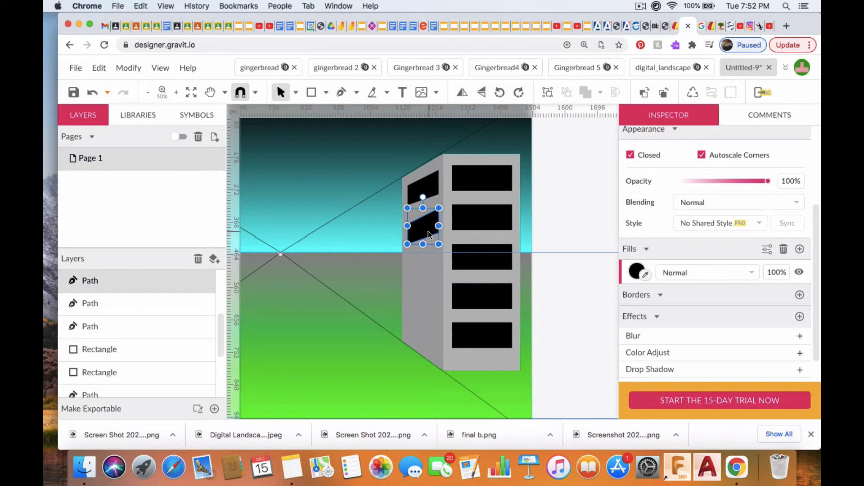
{"action": "left_click_drag", "start_coordinate": [426, 230], "coordinate": [428, 228]}
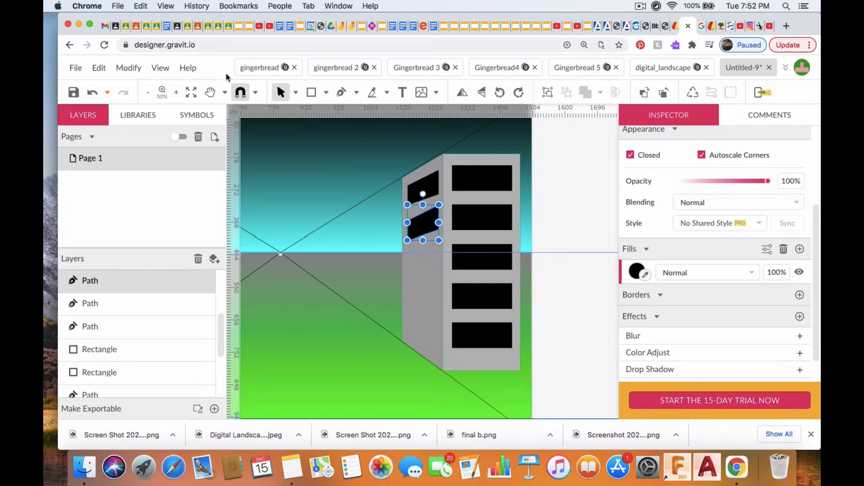
- Align the second side window's upper-left corner with the line to the vanishing point, at about X 1134, Y 352
{"action": "left_click", "coordinate": [295, 92]}
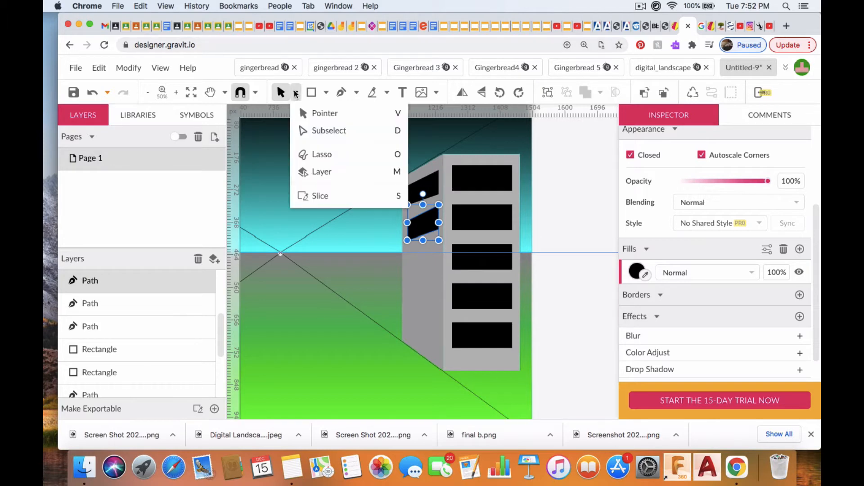
{"action": "left_click", "coordinate": [318, 131]}
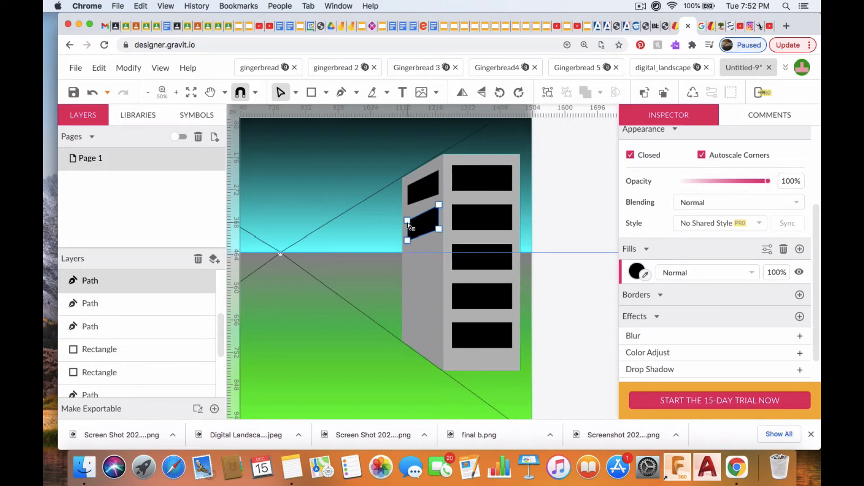
{"action": "left_click_drag", "start_coordinate": [407, 221], "coordinate": [408, 217]}
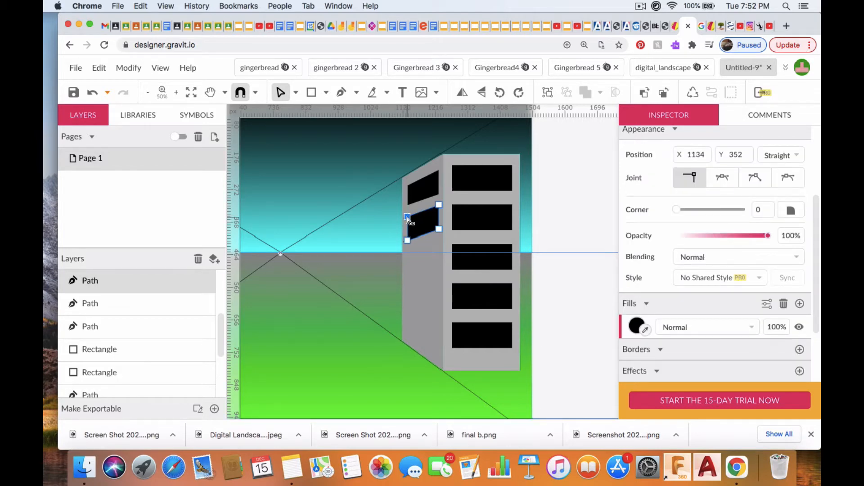
{"action": "left_click_drag", "start_coordinate": [407, 217], "coordinate": [282, 260]}
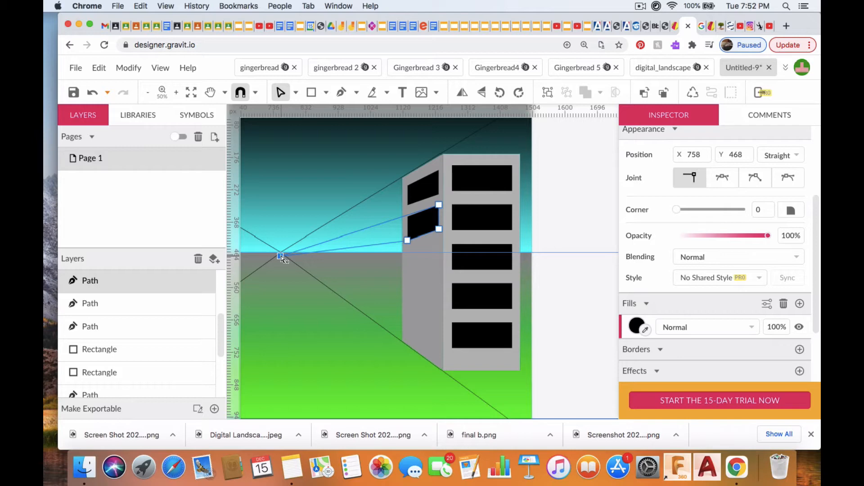
{"action": "left_click_drag", "start_coordinate": [281, 258], "coordinate": [407, 218]}
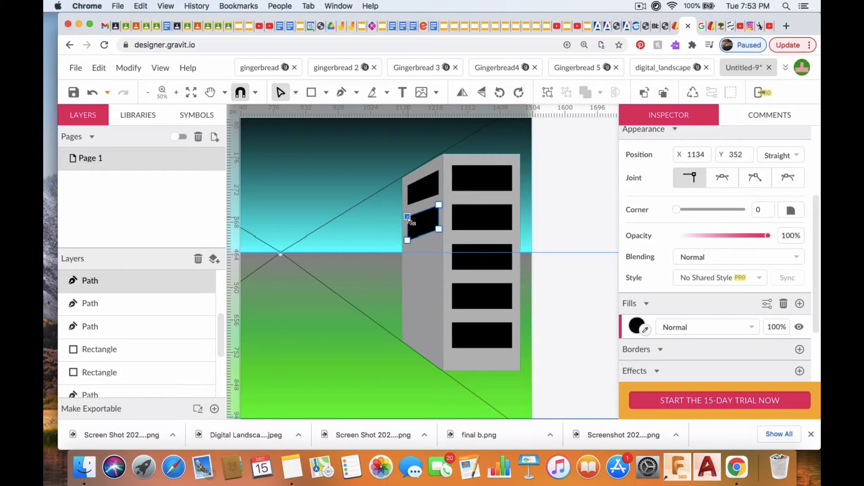
{"action": "key", "text": "Up"}
- Align the second side window's lower-left corner with the line to the vanishing point, placing it at X 1134, Y 404
{"action": "left_click_drag", "start_coordinate": [407, 242], "coordinate": [284, 257]}
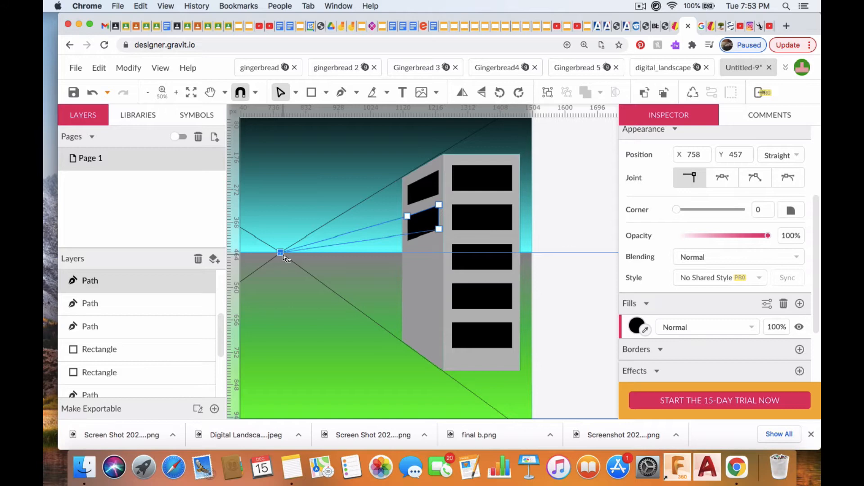
{"action": "left_click_drag", "start_coordinate": [284, 257], "coordinate": [408, 235]}
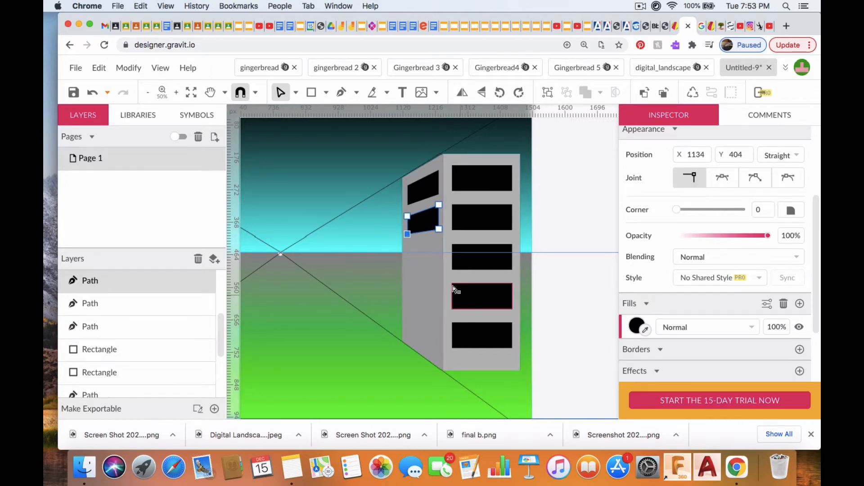
{"action": "left_click", "coordinate": [428, 269]}
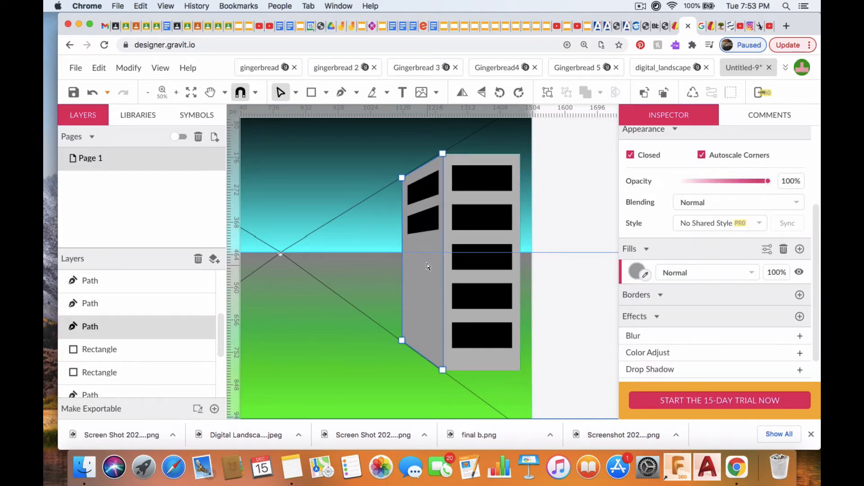
- Duplicate the second side window and place the copy directly below it, beside the third front window
{"action": "left_click", "coordinate": [424, 223]}
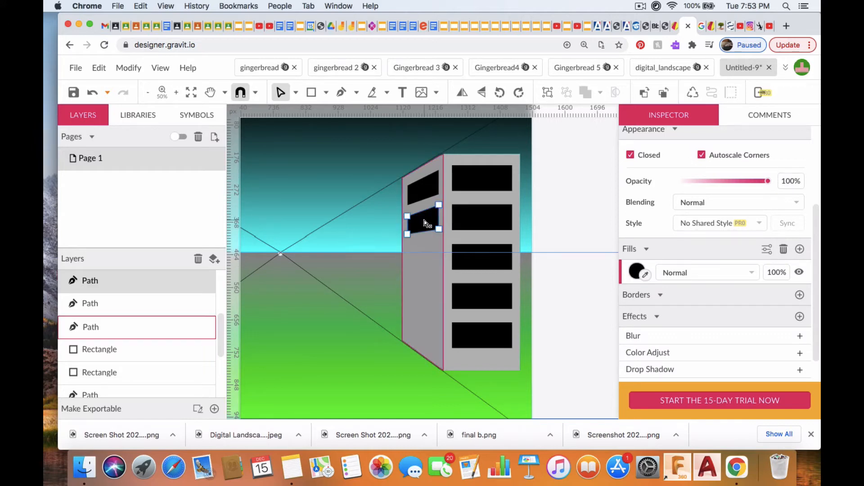
{"action": "key", "text": "super+v"}
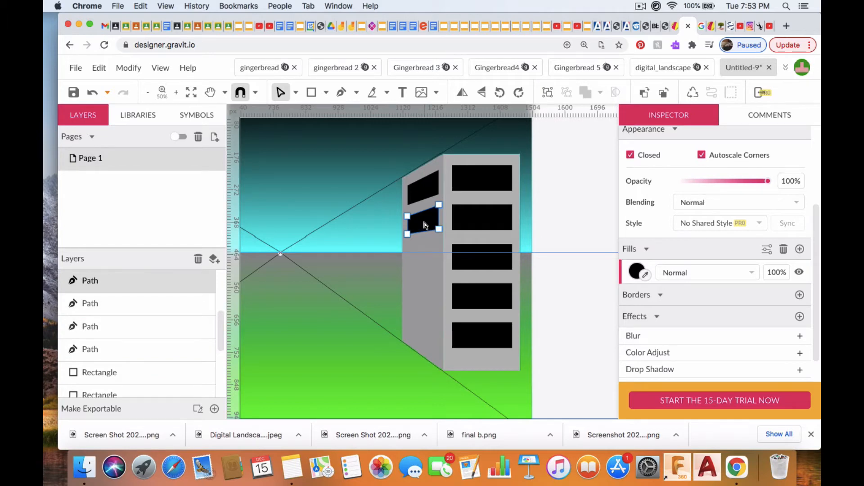
{"action": "left_click_drag", "start_coordinate": [425, 225], "coordinate": [426, 255]}
{"action": "left_click", "coordinate": [296, 93]}
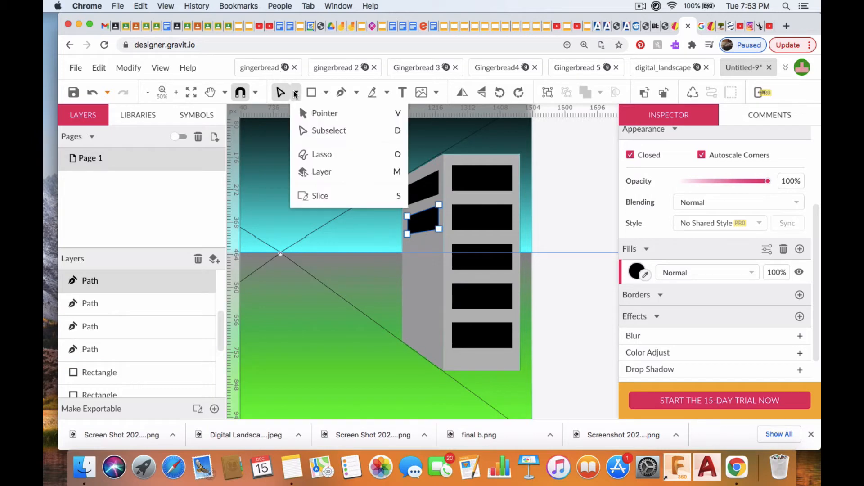
{"action": "left_click", "coordinate": [313, 113]}
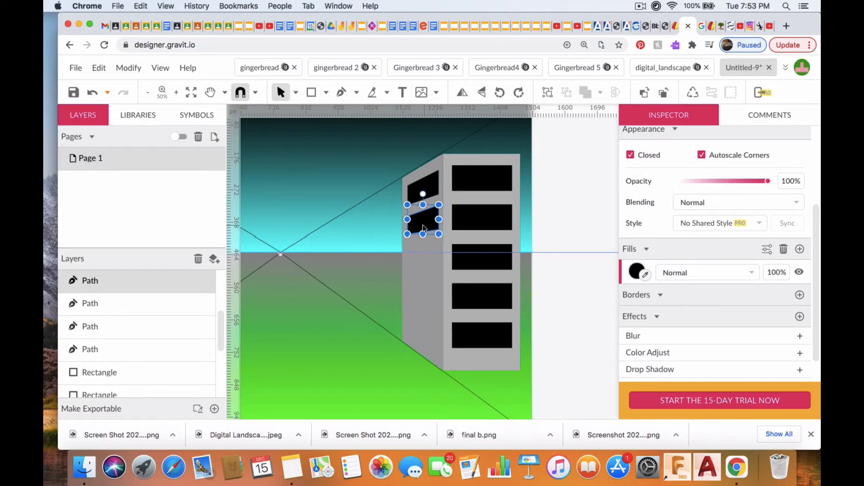
{"action": "key", "text": "super+d"}
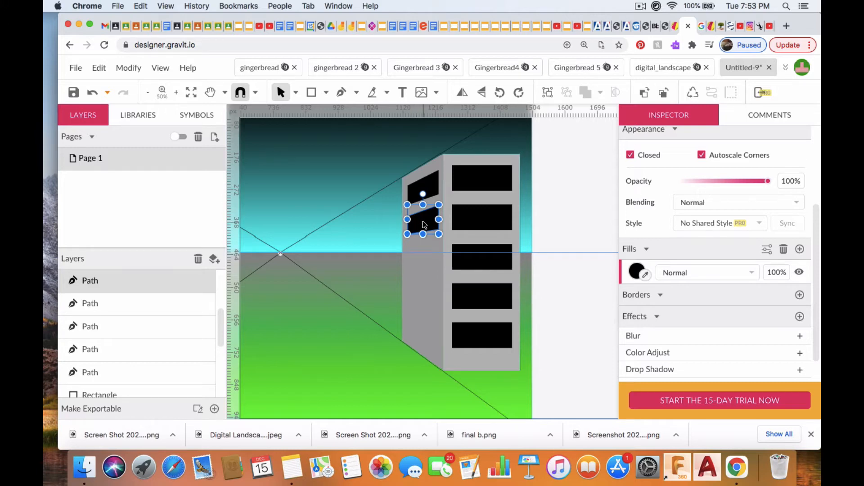
{"action": "left_click_drag", "start_coordinate": [423, 225], "coordinate": [424, 260]}
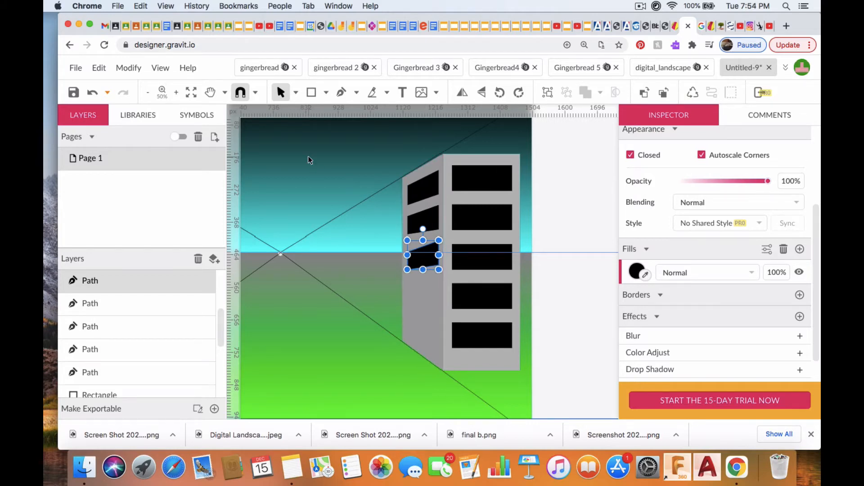
- Align the third side window's left corners to the vanishing point, upper at X 1134, Y 432 and lower at X 1134, Y 484
{"action": "left_click", "coordinate": [297, 93]}
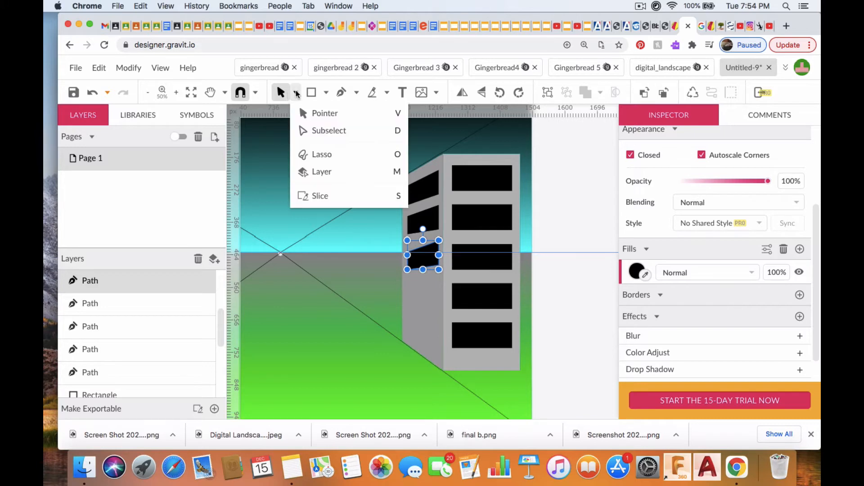
{"action": "left_click", "coordinate": [307, 131]}
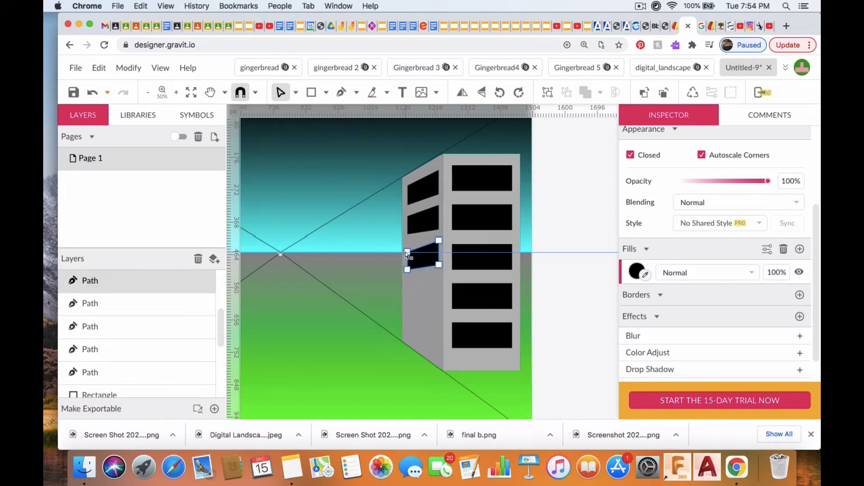
{"action": "left_click_drag", "start_coordinate": [407, 252], "coordinate": [280, 254]}
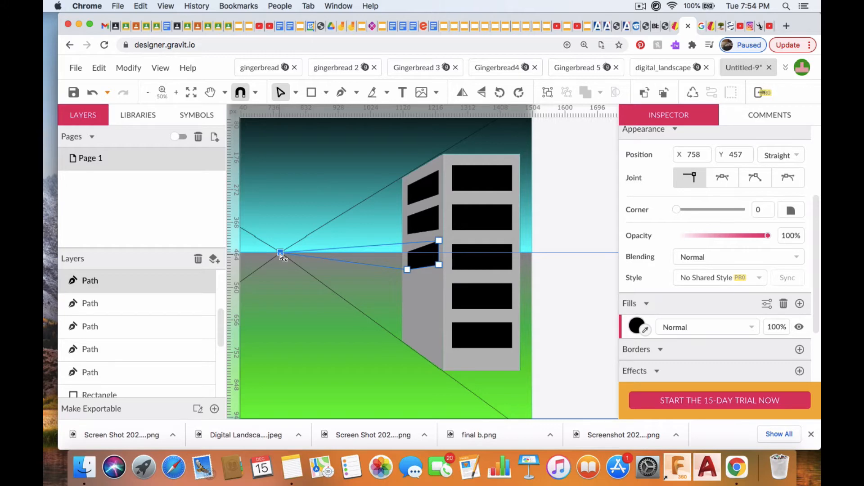
{"action": "left_click_drag", "start_coordinate": [282, 256], "coordinate": [410, 247]}
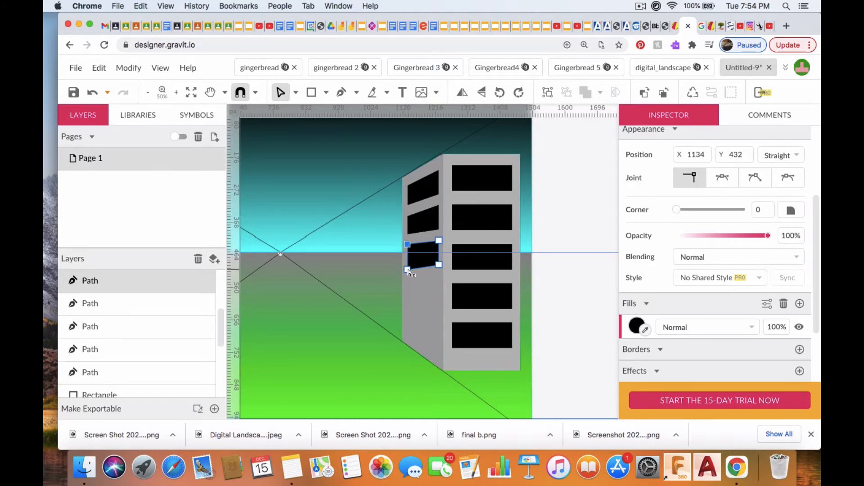
{"action": "mouse_move", "coordinate": [408, 270]}
{"action": "left_mouse_down"}
{"action": "mouse_move", "coordinate": [282, 255]}
{"action": "mouse_move", "coordinate": [410, 264]}
{"action": "left_mouse_up"}
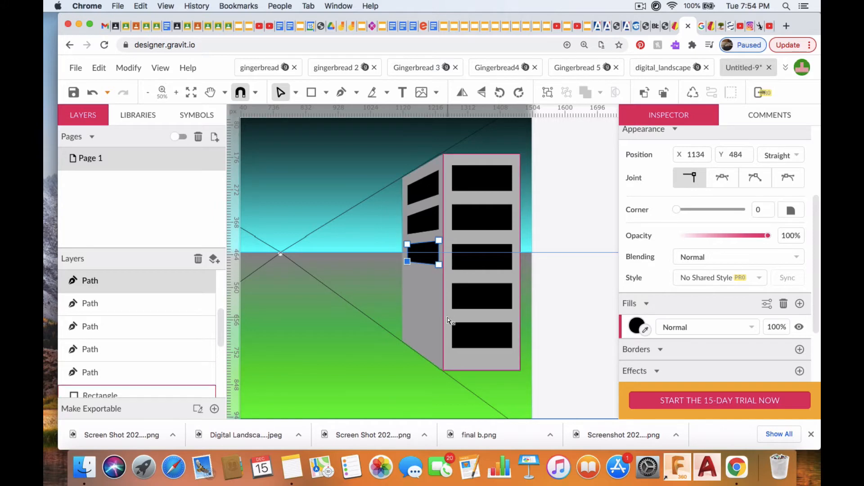
- Nudge the whole third side window slightly down to line up with the third front window
{"action": "left_click", "coordinate": [430, 298]}
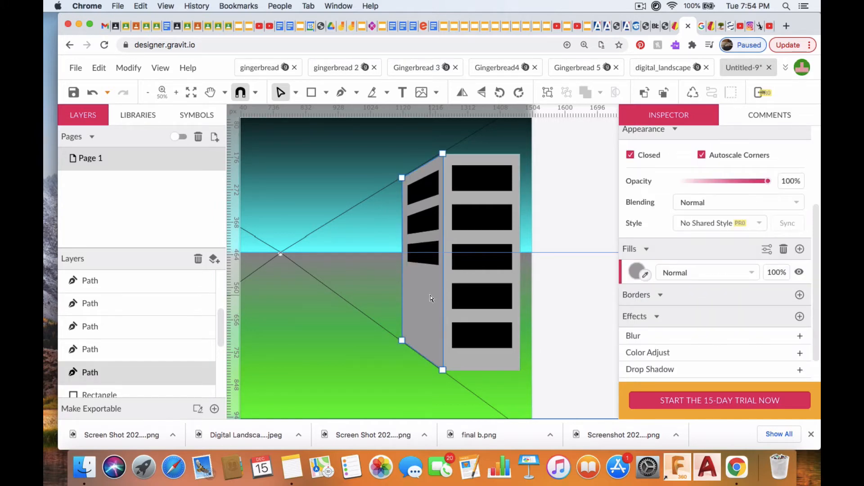
{"action": "left_click", "coordinate": [427, 258]}
{"action": "key", "text": "Down"}
{"action": "key", "text": "Down"}
{"action": "key", "text": "Down"}
{"action": "key", "text": "Down"}
{"action": "key", "text": "Down"}
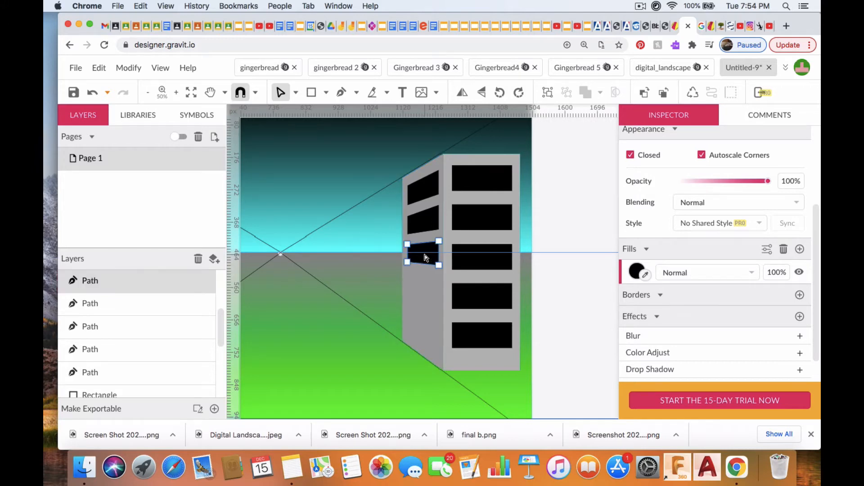
{"action": "key", "text": "Down"}
{"action": "key", "text": "Down"}
{"action": "key", "text": "Down"}
{"action": "key", "text": "Down"}
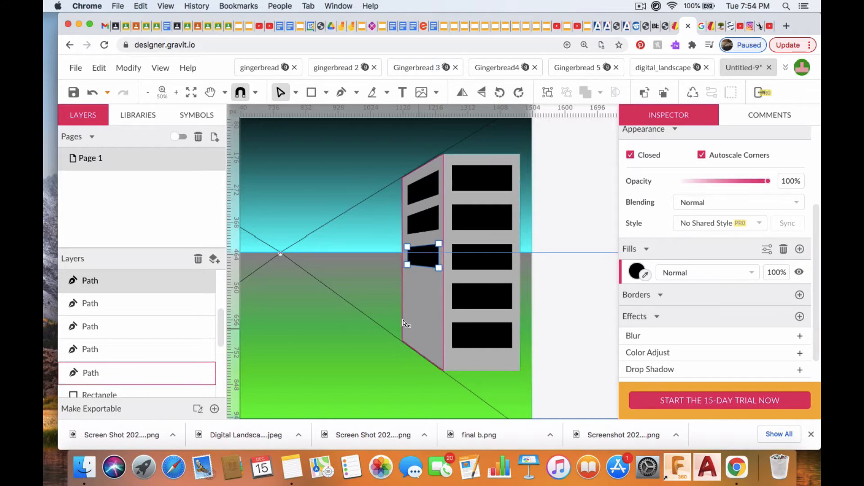
- Duplicate the third side window and place the copy directly below it, near the level of the fourth front window
{"action": "left_click", "coordinate": [311, 93]}
{"action": "left_click", "coordinate": [280, 93]}
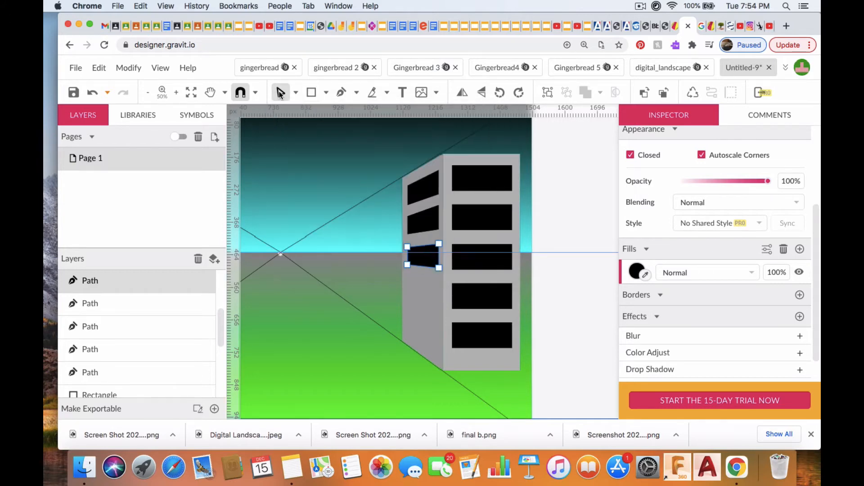
{"action": "left_click", "coordinate": [296, 92]}
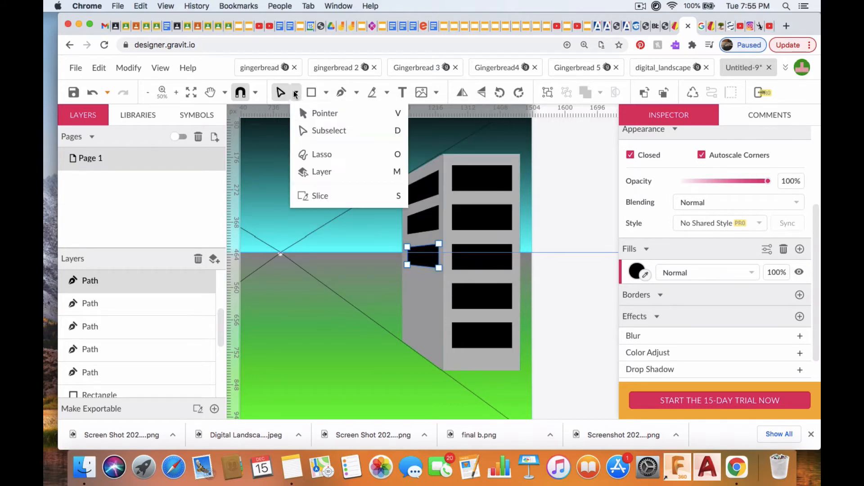
{"action": "left_click", "coordinate": [305, 113]}
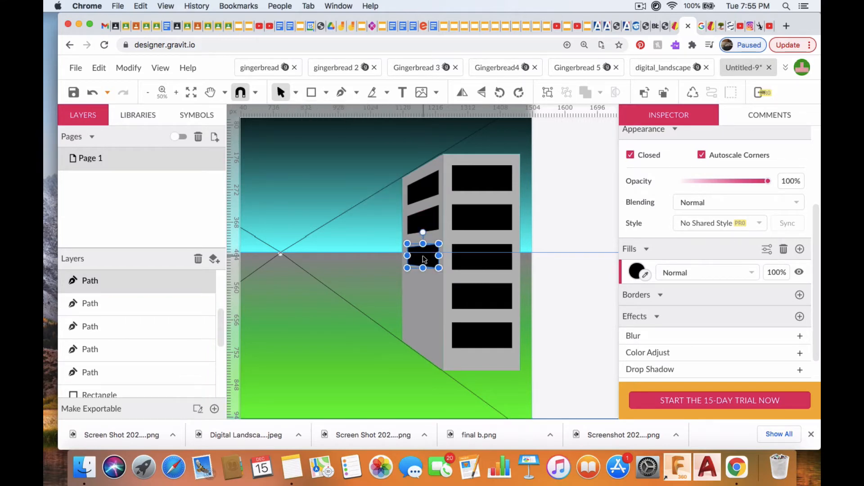
{"action": "key", "text": "super+v"}
{"action": "left_click_drag", "start_coordinate": [423, 258], "coordinate": [424, 290]}
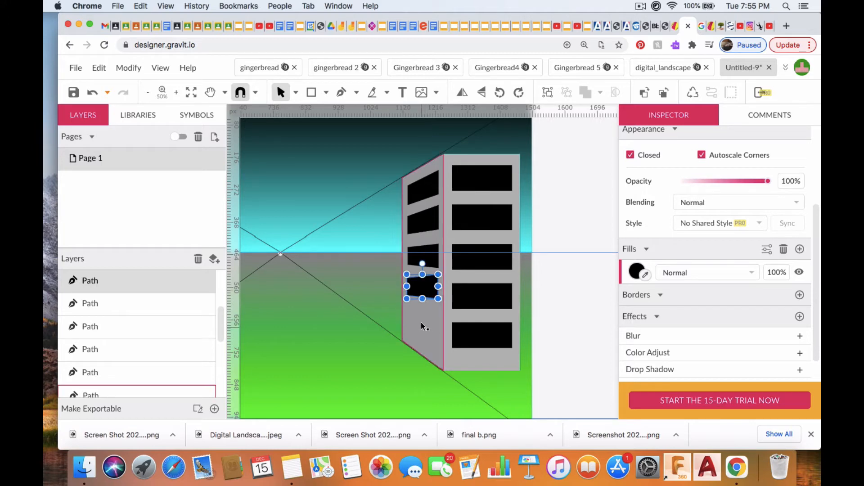
- Slant the fourth side window toward the vanishing point, with left corners at X 1132, Y 508 and X 1132, Y 568
{"action": "left_click", "coordinate": [296, 92]}
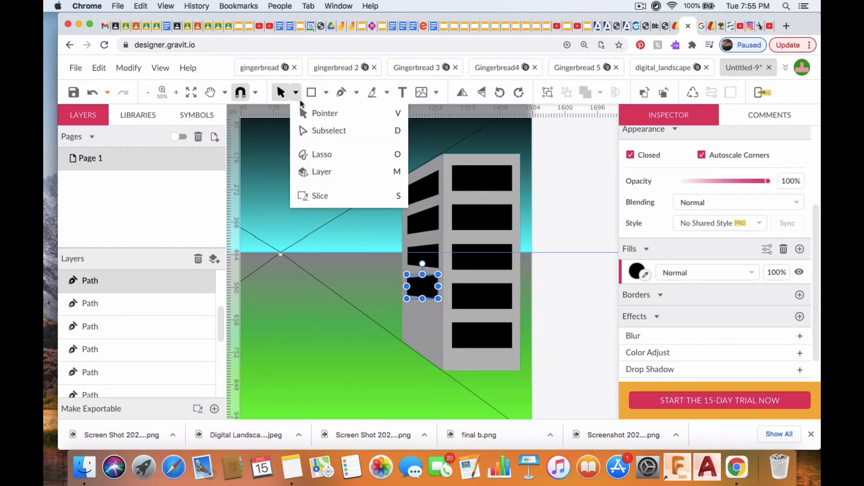
{"action": "left_click", "coordinate": [316, 130]}
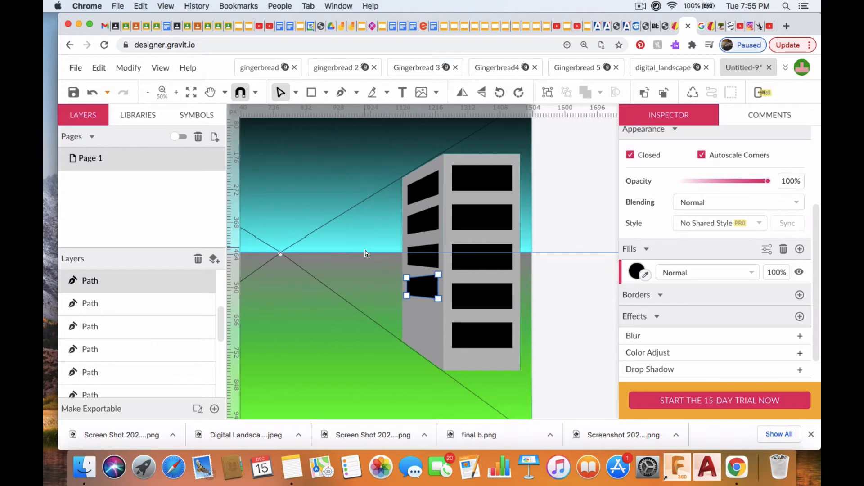
{"action": "left_click", "coordinate": [407, 278]}
{"action": "mouse_move", "coordinate": [408, 280]}
{"action": "left_mouse_down"}
{"action": "mouse_move", "coordinate": [281, 255]}
{"action": "mouse_move", "coordinate": [407, 271]}
{"action": "left_mouse_up"}
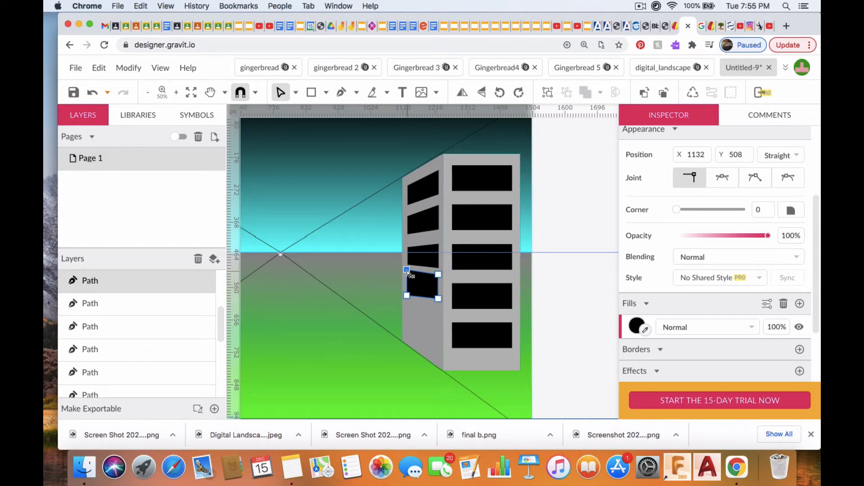
{"action": "left_click_drag", "start_coordinate": [407, 270], "coordinate": [325, 266]}
{"action": "left_click_drag", "start_coordinate": [382, 271], "coordinate": [407, 290]}
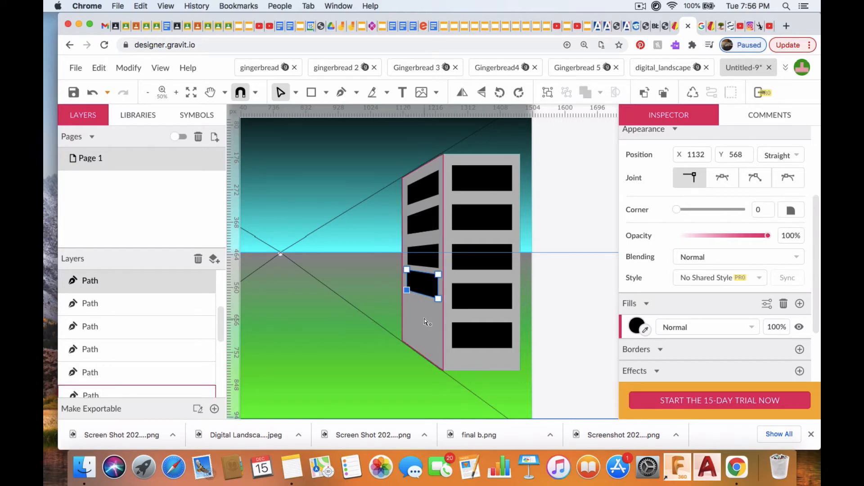
{"action": "left_click", "coordinate": [235, 86]}
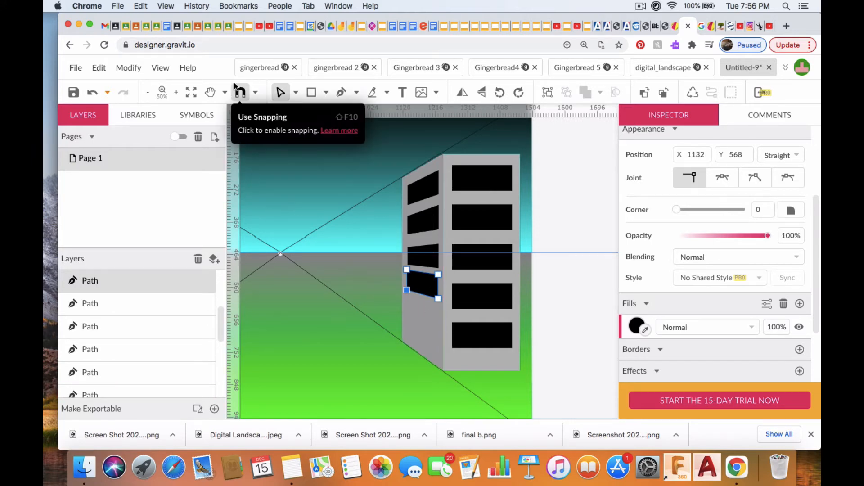
{"action": "left_click", "coordinate": [235, 86]}
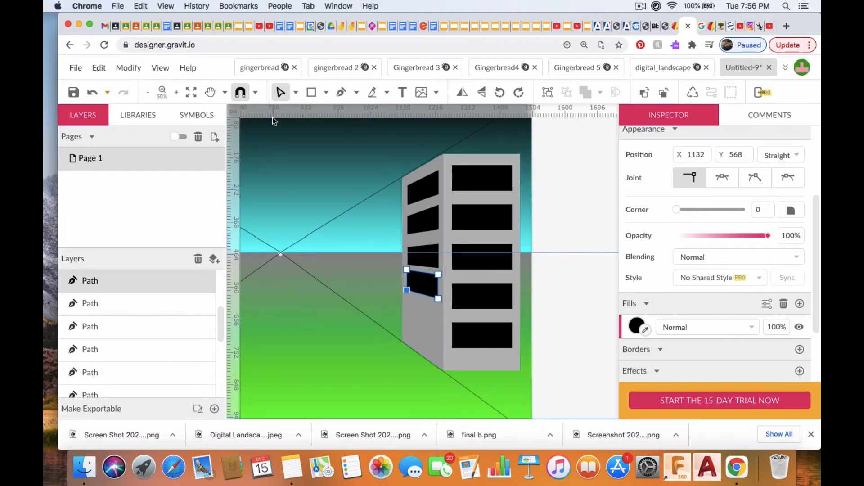
- Nudge the whole fourth side window slightly down, away from the window above it
{"action": "left_click", "coordinate": [296, 93]}
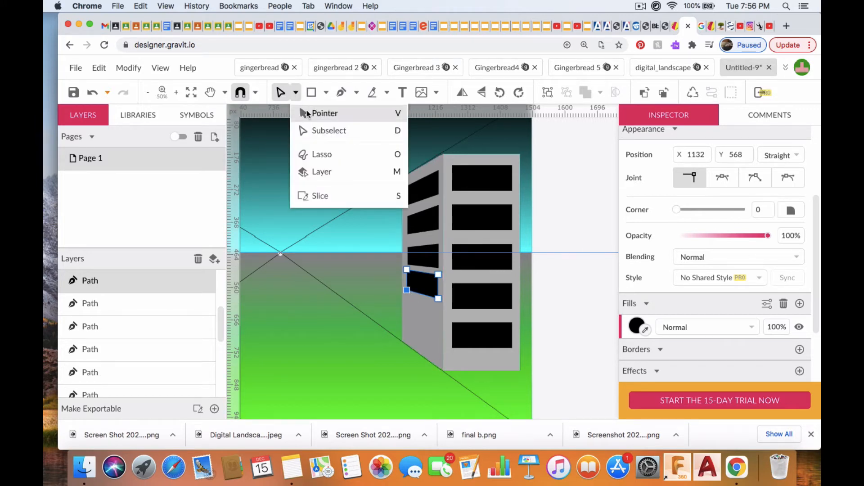
{"action": "left_click", "coordinate": [306, 113]}
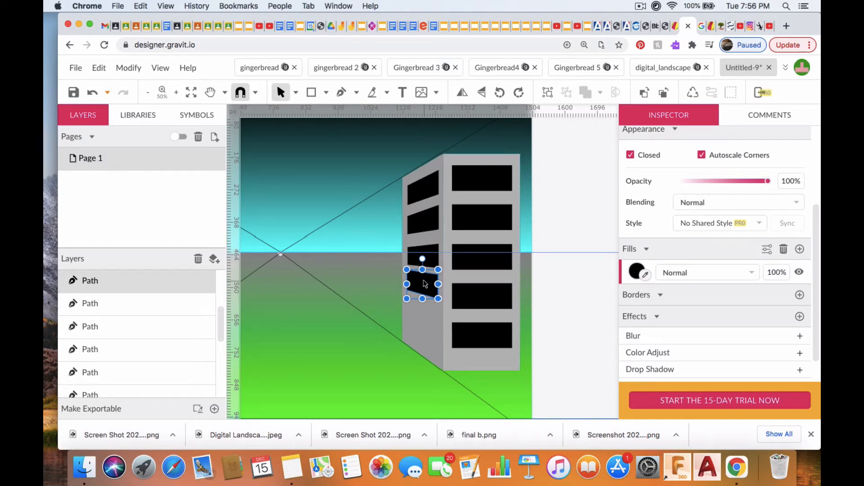
{"action": "key", "text": "Down"}
{"action": "key", "text": "Down"}
{"action": "key", "text": "Down"}
{"action": "key", "text": "Down"}
{"action": "key", "text": "Down"}
{"action": "key", "text": "Down"}
{"action": "key", "text": "Down"}
{"action": "key", "text": "Down"}
{"action": "key", "text": "Down"}
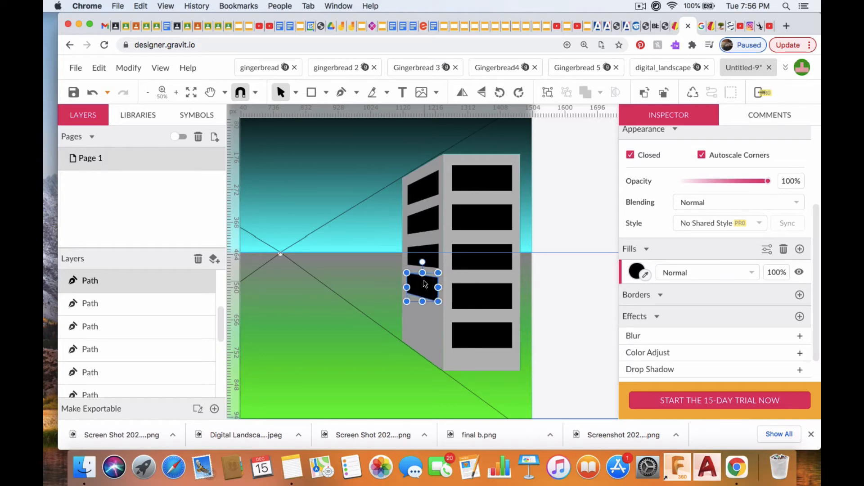
- Move the fourth side window further down to level it with the fourth front window
{"action": "key", "text": "Down"}
{"action": "key", "text": "Down"}
{"action": "key", "text": "Down"}
{"action": "key", "text": "Down"}
{"action": "key", "text": "Down"}
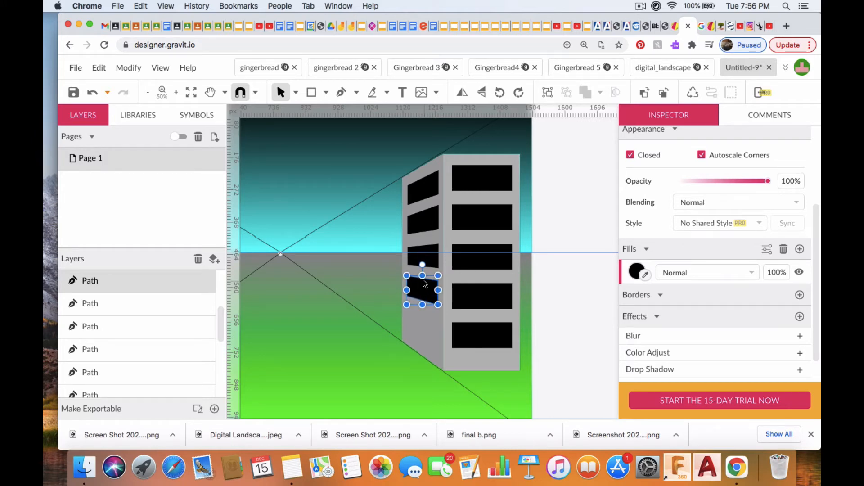
{"action": "key", "text": "Down"}
{"action": "key", "text": "Down"}
{"action": "key", "text": "Down"}
{"action": "key", "text": "Down"}
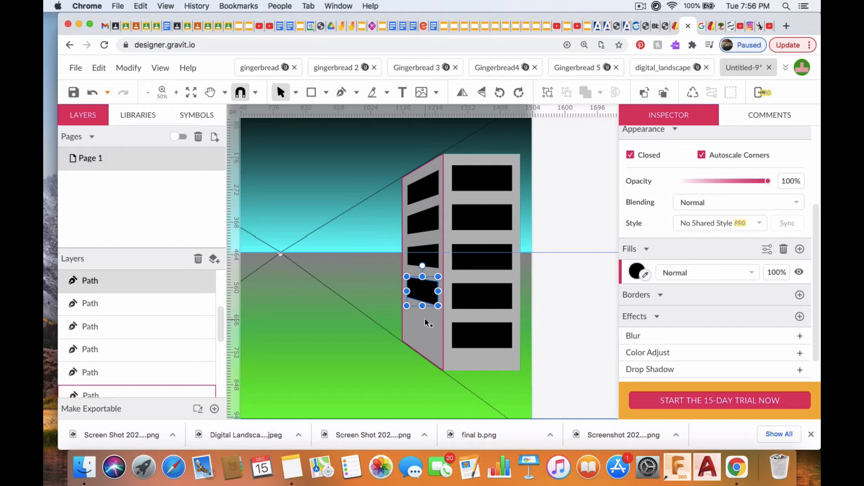
- Duplicate the fourth side window below it and slant the copy toward the vanishing point, with its lower-left corner at X 1130, Y 674
{"action": "key", "text": "super+d"}
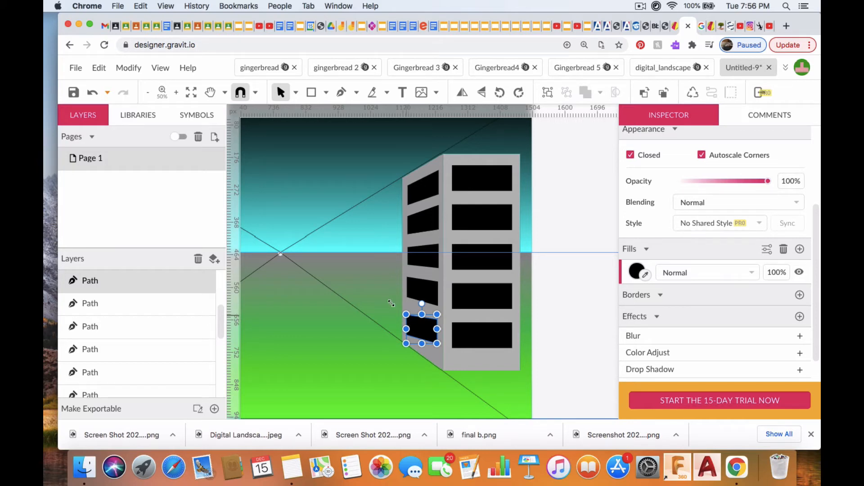
{"action": "left_click", "coordinate": [298, 93]}
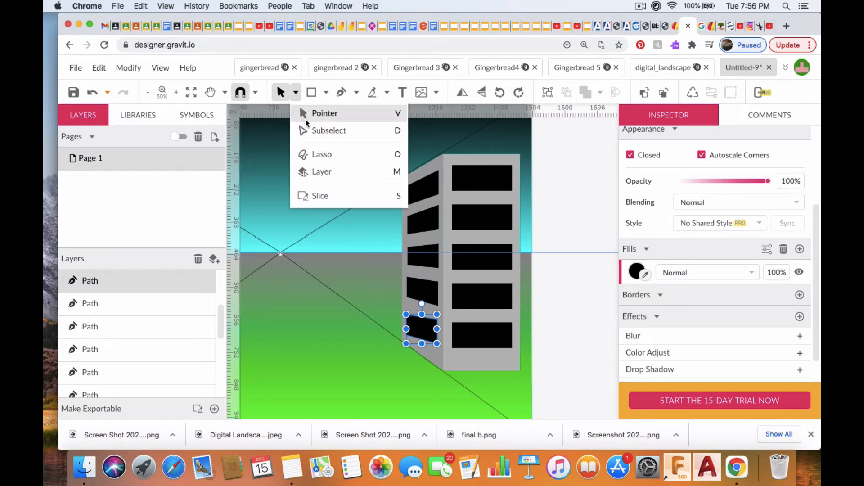
{"action": "left_click", "coordinate": [322, 131]}
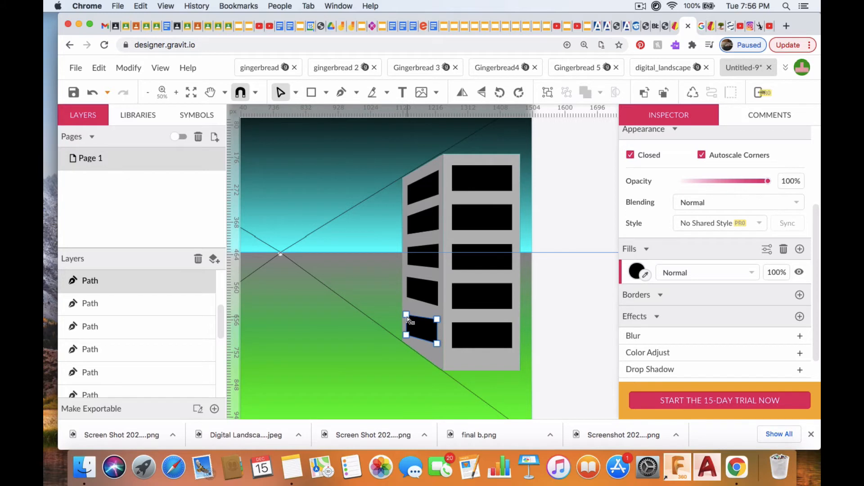
{"action": "mouse_move", "coordinate": [406, 315]}
{"action": "left_mouse_down"}
{"action": "mouse_move", "coordinate": [281, 255]}
{"action": "mouse_move", "coordinate": [407, 307]}
{"action": "left_mouse_up"}
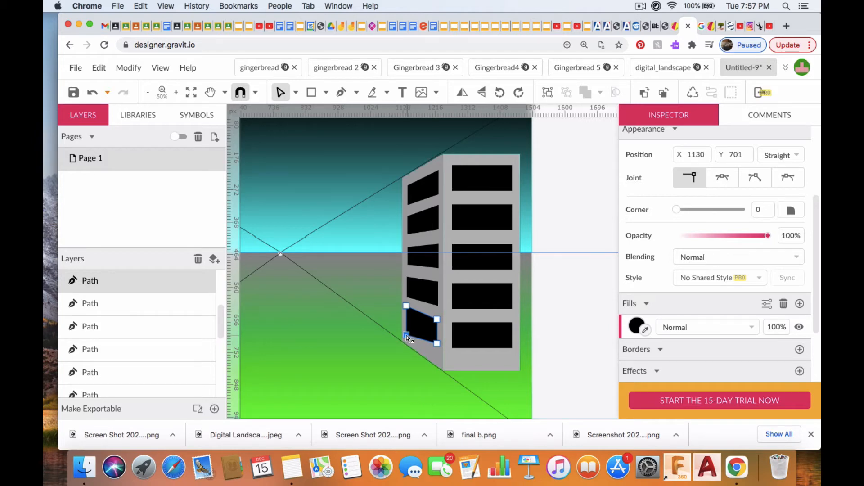
{"action": "mouse_move", "coordinate": [408, 335]}
{"action": "left_mouse_down"}
{"action": "mouse_move", "coordinate": [281, 253]}
{"action": "mouse_move", "coordinate": [406, 327]}
{"action": "left_mouse_up"}
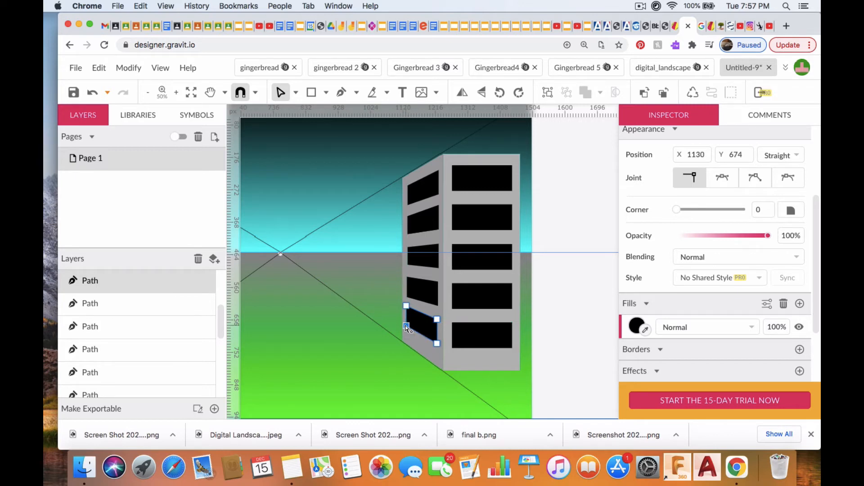
{"action": "left_click", "coordinate": [446, 358]}
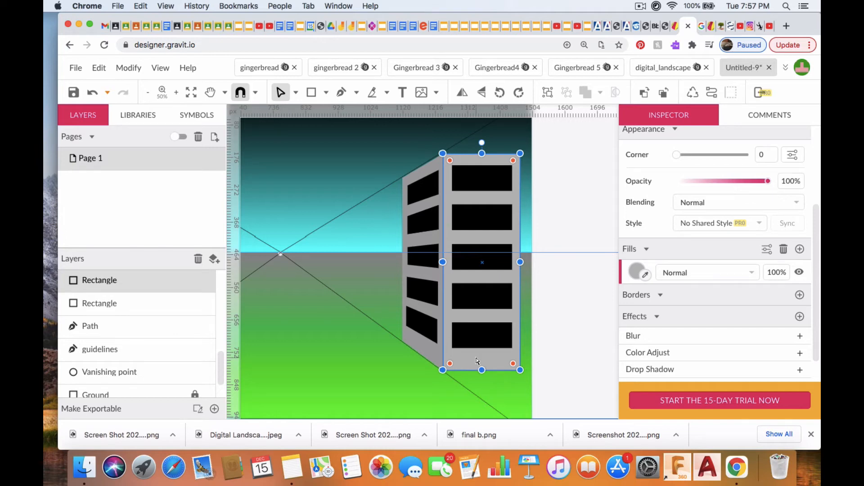
- Draw a small ellipse over the far top corner of the building's side face
{"action": "scroll", "coordinate": [430, 257], "scroll_direction": "up", "scroll_amount": 4}
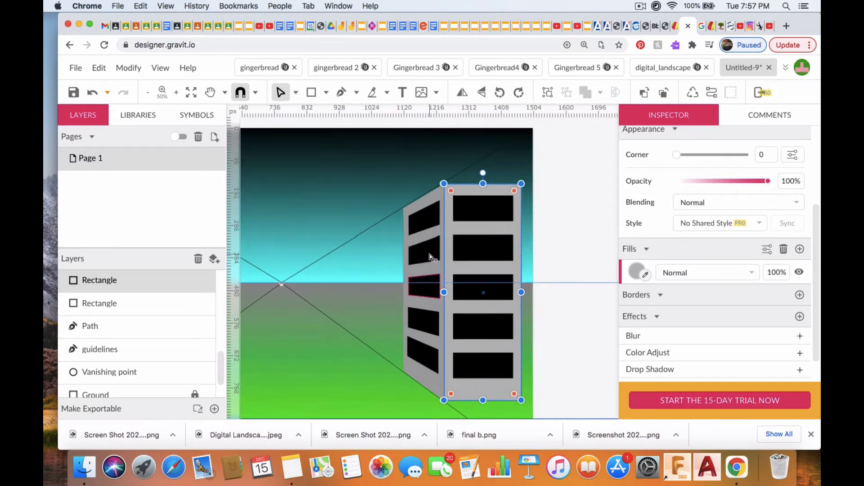
{"action": "scroll", "coordinate": [431, 257], "scroll_direction": "down", "scroll_amount": 3}
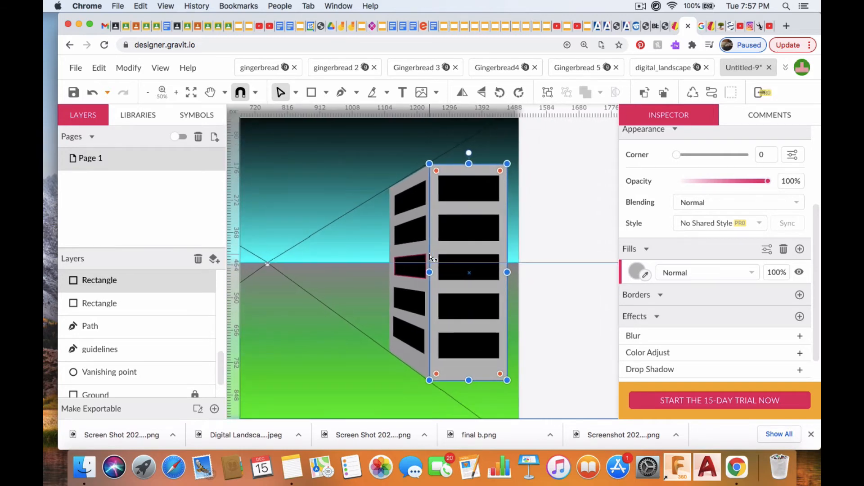
{"action": "left_click", "coordinate": [326, 93]}
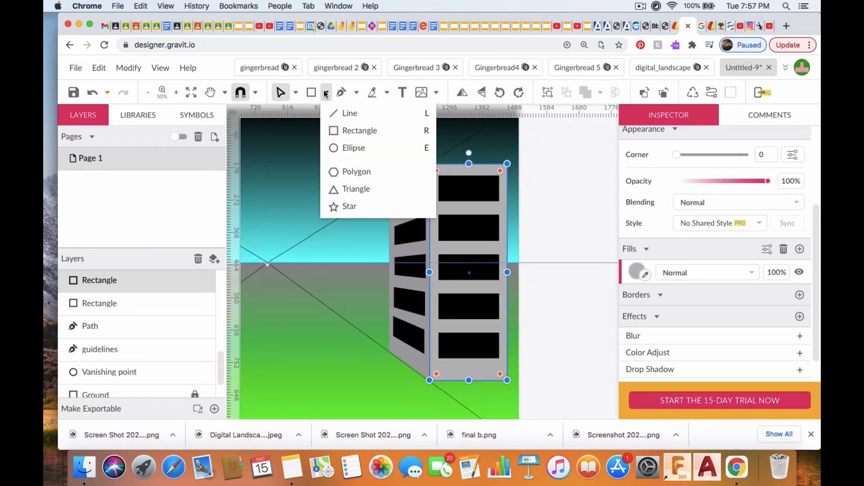
{"action": "left_click", "coordinate": [347, 147]}
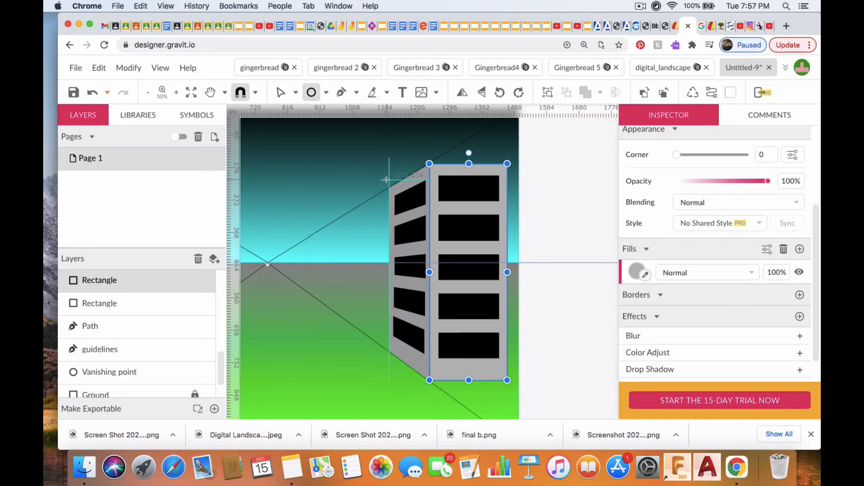
{"action": "key", "text": "super+plus"}
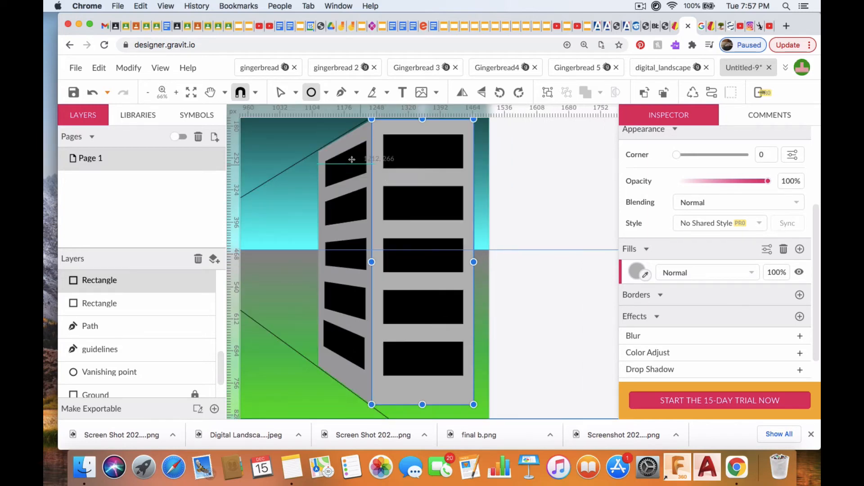
{"action": "scroll", "coordinate": [347, 161], "scroll_direction": "up", "scroll_amount": 3}
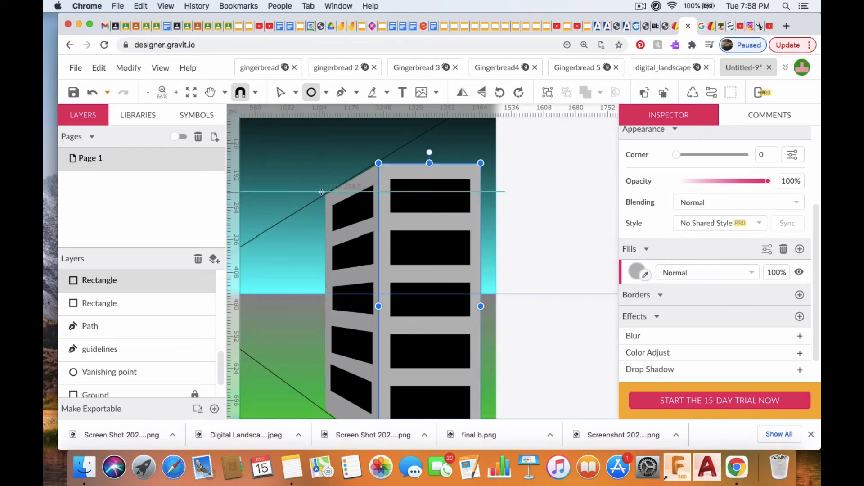
{"action": "left_click_drag", "start_coordinate": [322, 192], "coordinate": [335, 202]}
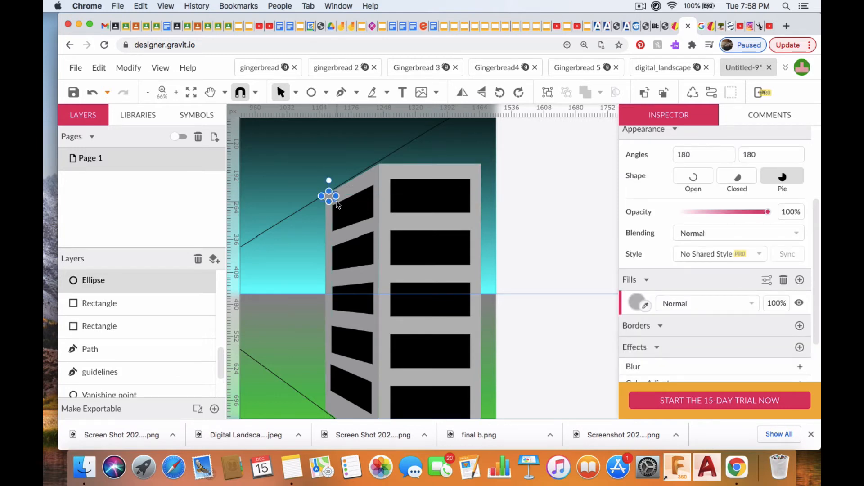
- Fill the small ellipse with red #FF0000 and bring it forward in front of the side face
{"action": "left_click", "coordinate": [636, 305]}
{"action": "left_click", "coordinate": [662, 280]}
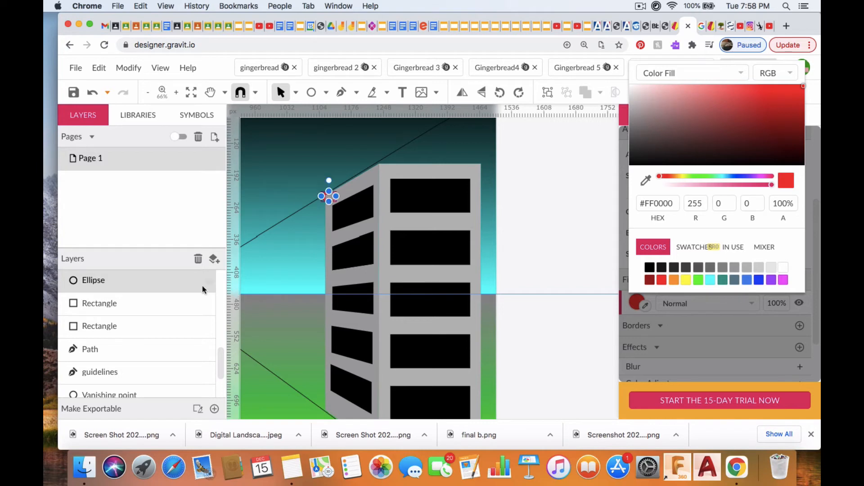
{"action": "left_click", "coordinate": [324, 199]}
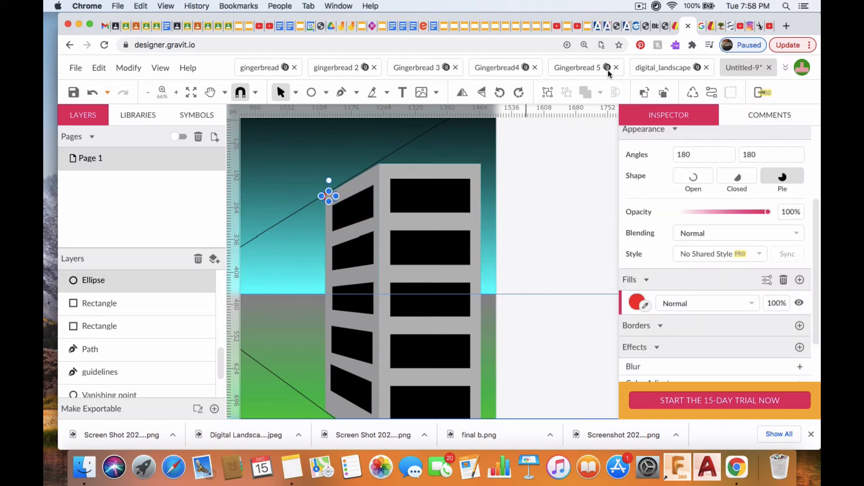
{"action": "left_click", "coordinate": [643, 93]}
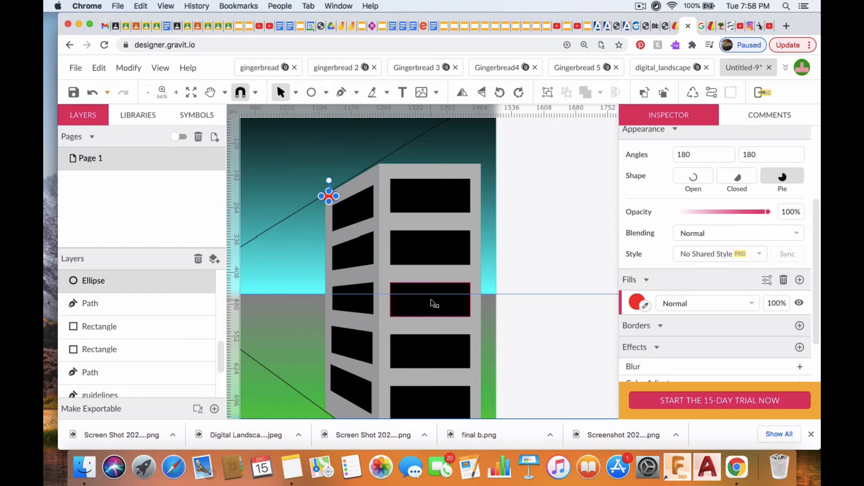
- Make the red ellipse slightly taller and adjust its width so it caps the far top corner of the side face
{"action": "key", "text": "super+1"}
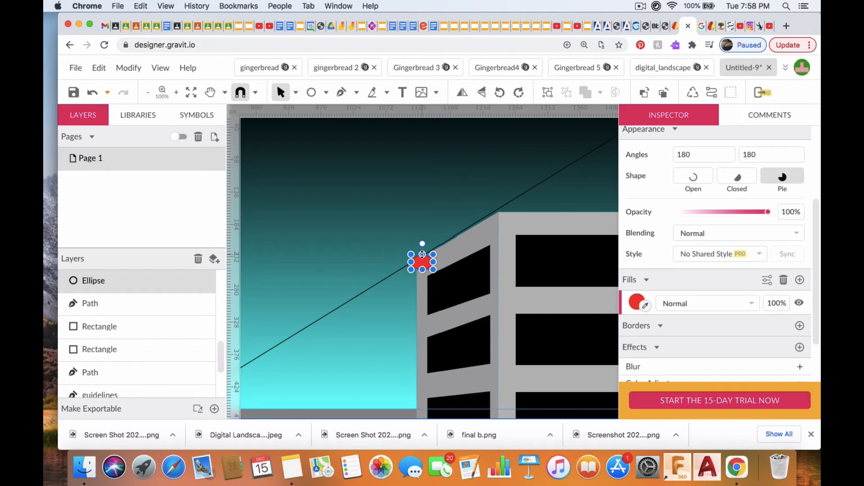
{"action": "left_click_drag", "start_coordinate": [423, 254], "coordinate": [422, 250]}
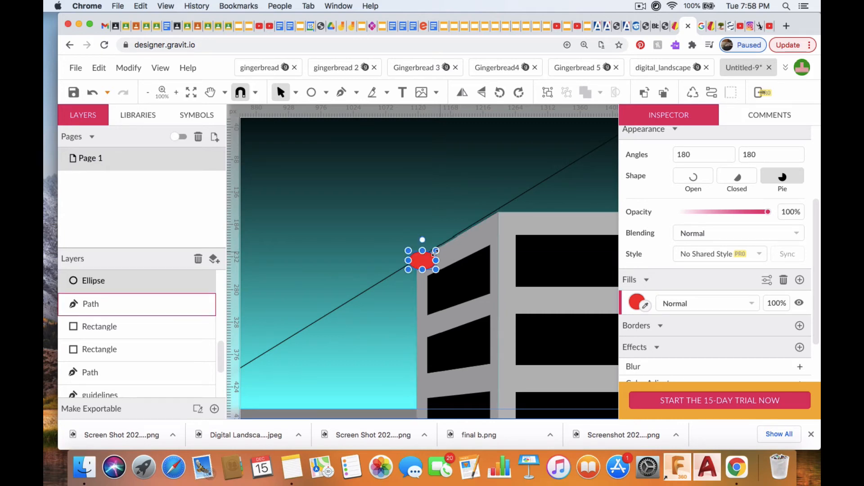
{"action": "left_click_drag", "start_coordinate": [410, 260], "coordinate": [414, 260]}
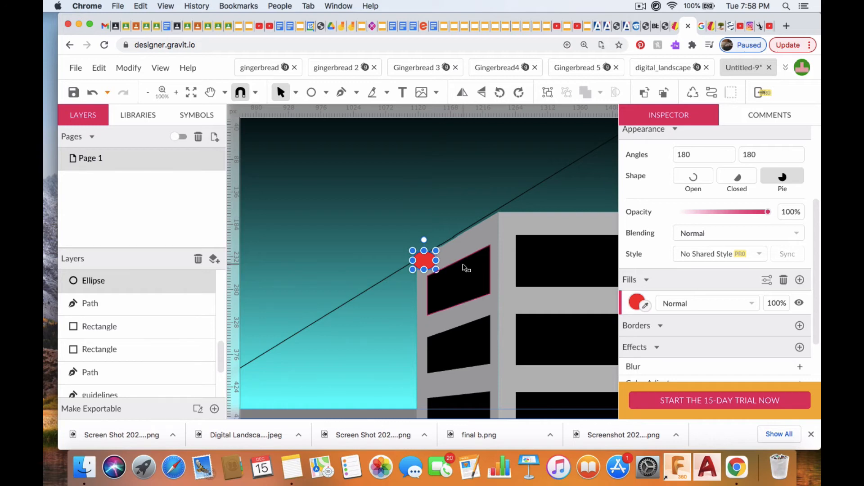
- Duplicate the red ellipse into a row of six overlapping ellipses along the sloping top edge of the side face
{"action": "key", "text": "super+d"}
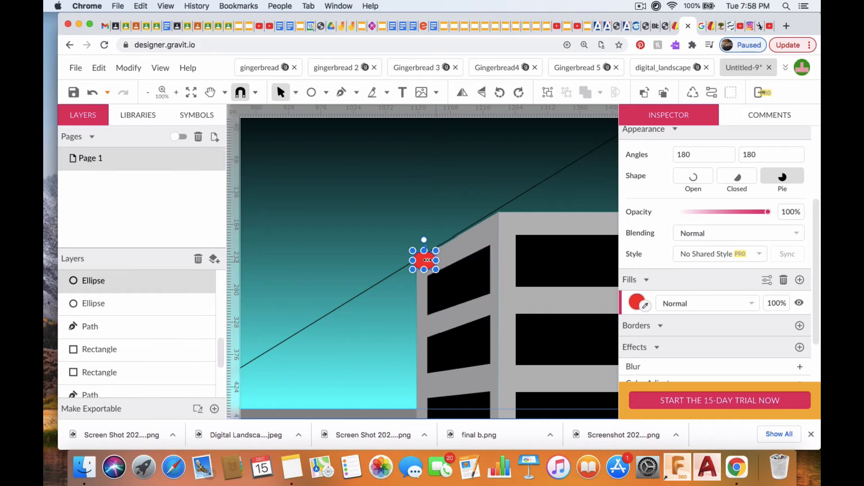
{"action": "left_click_drag", "start_coordinate": [424, 264], "coordinate": [437, 250]}
{"action": "key", "text": "super+d"}
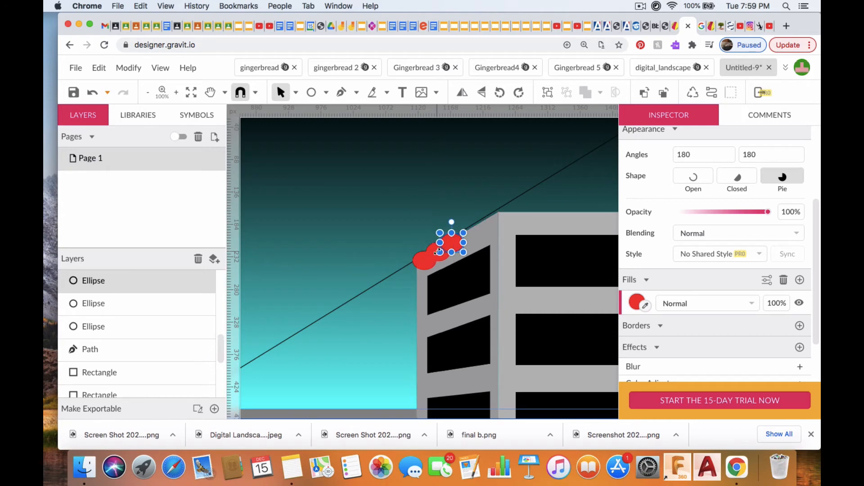
{"action": "key", "text": "super+d"}
{"action": "key", "text": "super+d"}
{"action": "key", "text": "super+d"}
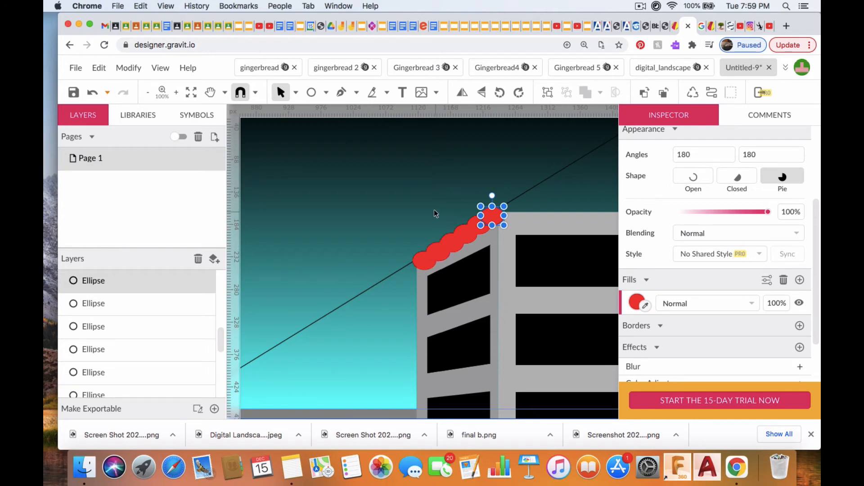
- Combine all six red ellipses into one compound shape with Union
{"action": "left_click", "coordinate": [473, 225], "text": "shift"}
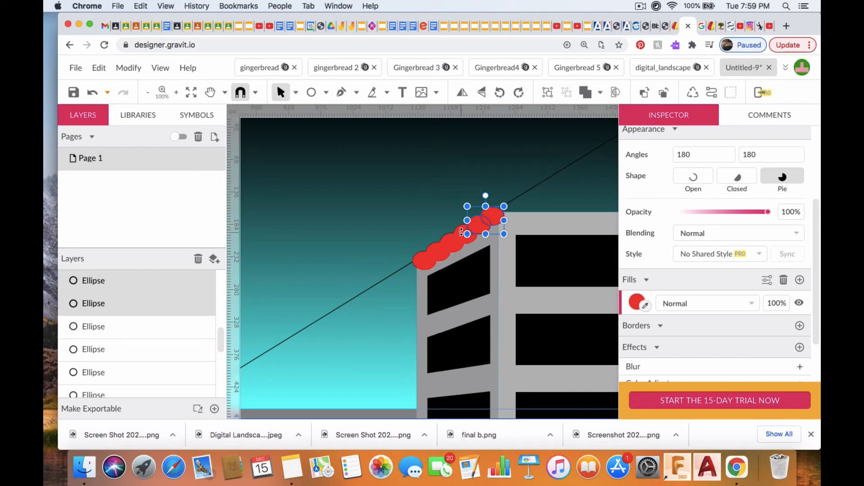
{"action": "left_click", "coordinate": [459, 234], "text": "shift"}
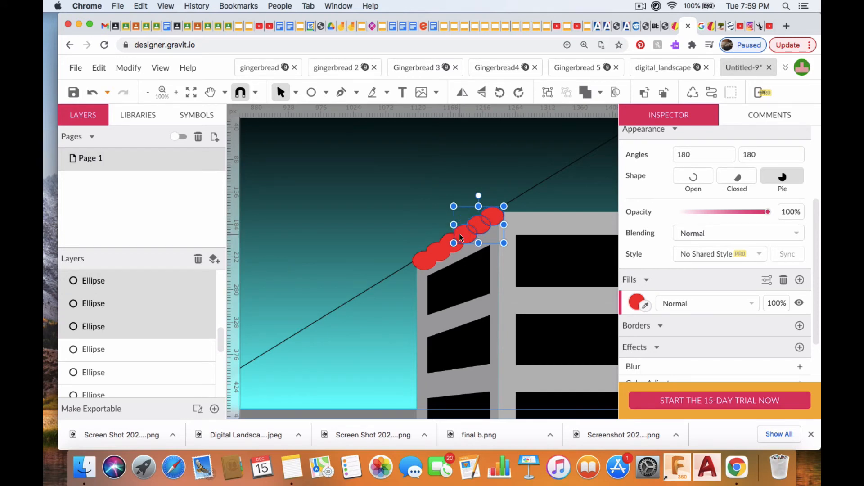
{"action": "left_click", "coordinate": [449, 242], "text": "shift"}
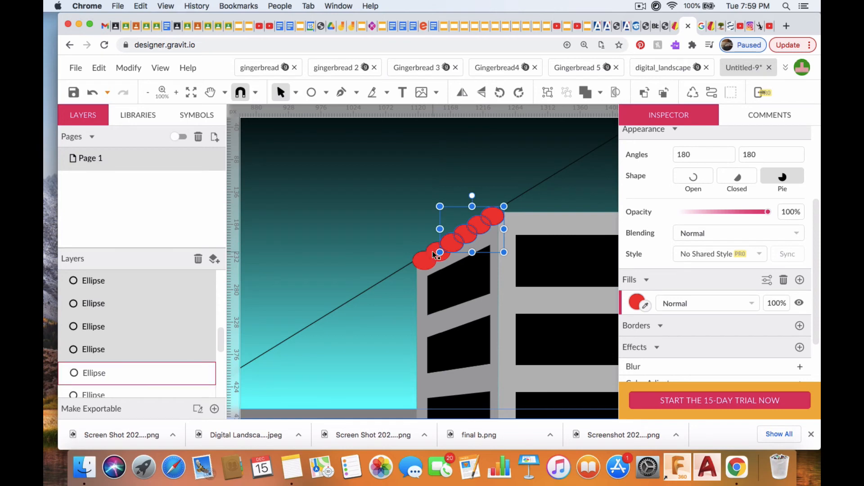
{"action": "left_click", "coordinate": [434, 251], "text": "shift"}
{"action": "left_click", "coordinate": [417, 265], "text": "shift"}
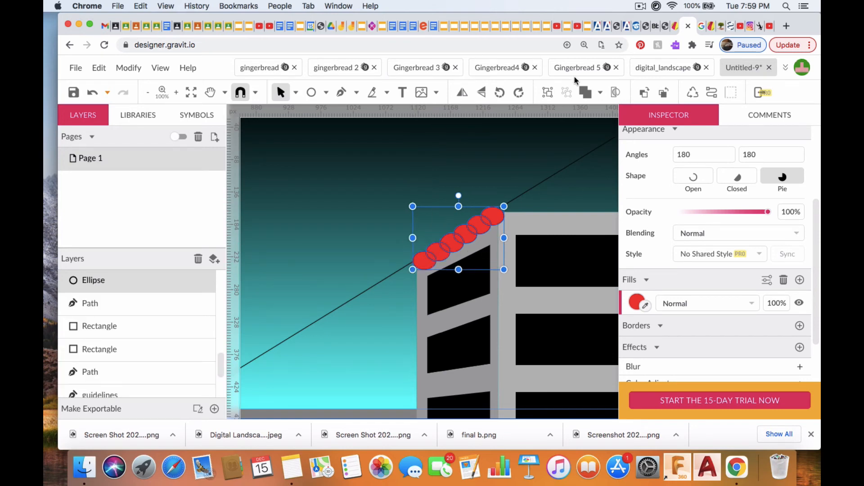
{"action": "left_click", "coordinate": [600, 92]}
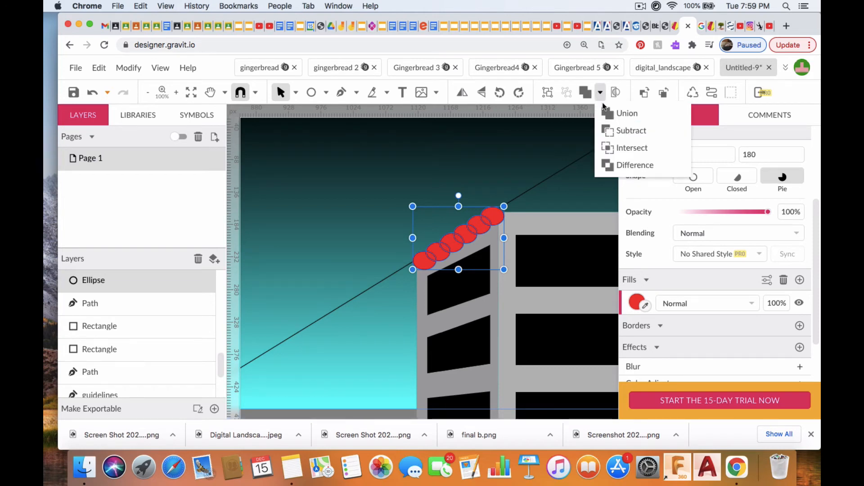
{"action": "left_click", "coordinate": [627, 113]}
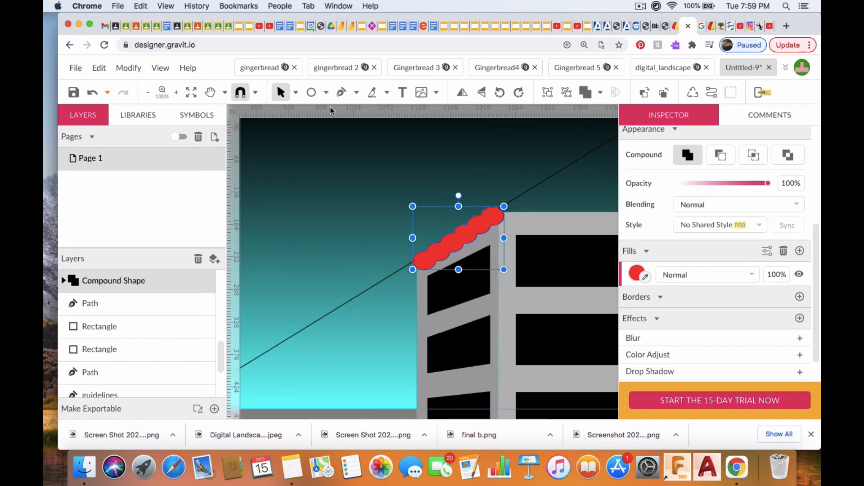
- Add a thin red rectangle, tilted to match the roof slope, along the upper side of the scalloped ellipse shape
{"action": "left_click", "coordinate": [325, 94]}
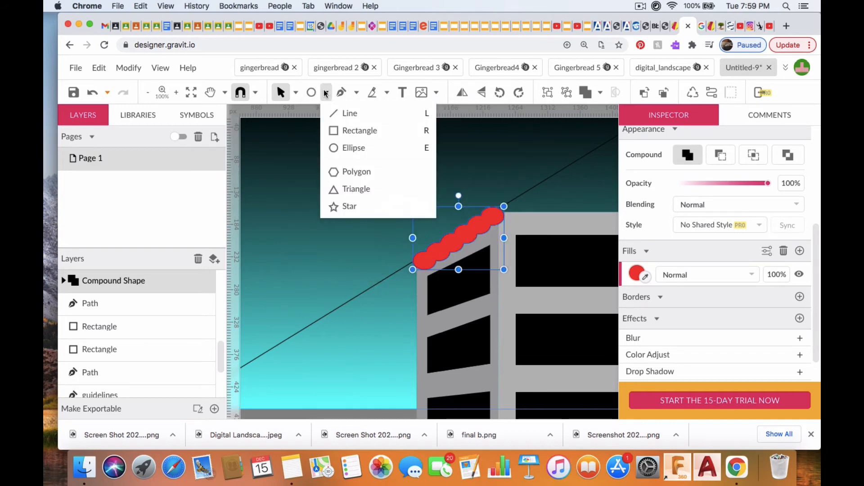
{"action": "left_click", "coordinate": [349, 131]}
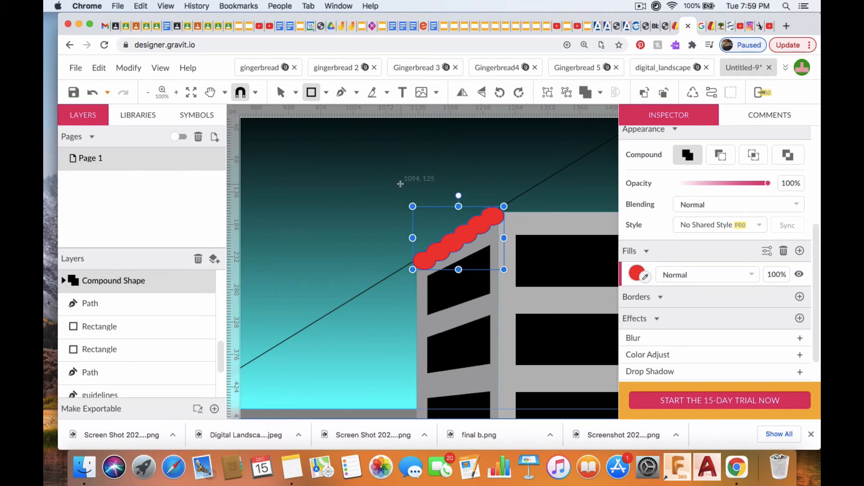
{"action": "mouse_move", "coordinate": [401, 185]}
{"action": "left_mouse_down"}
{"action": "mouse_move", "coordinate": [466, 187]}
{"action": "mouse_move", "coordinate": [494, 192]}
{"action": "mouse_move", "coordinate": [495, 201]}
{"action": "left_mouse_up"}
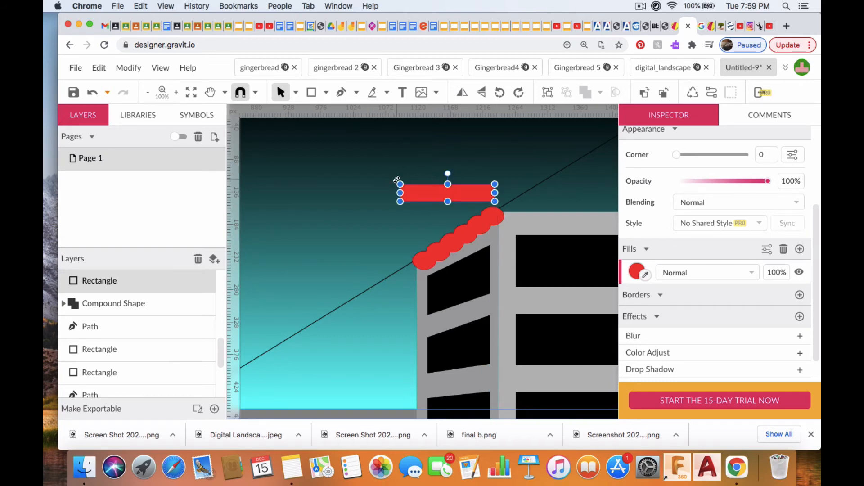
{"action": "left_click_drag", "start_coordinate": [397, 179], "coordinate": [391, 212]}
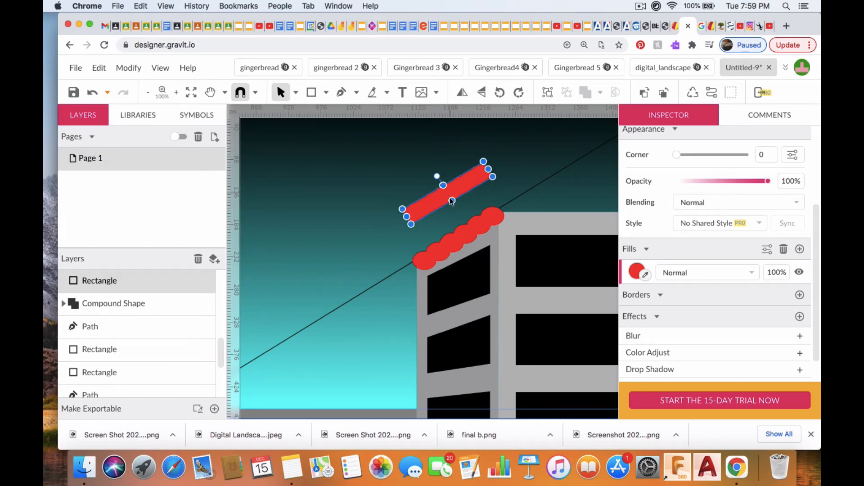
{"action": "left_click_drag", "start_coordinate": [451, 199], "coordinate": [452, 230]}
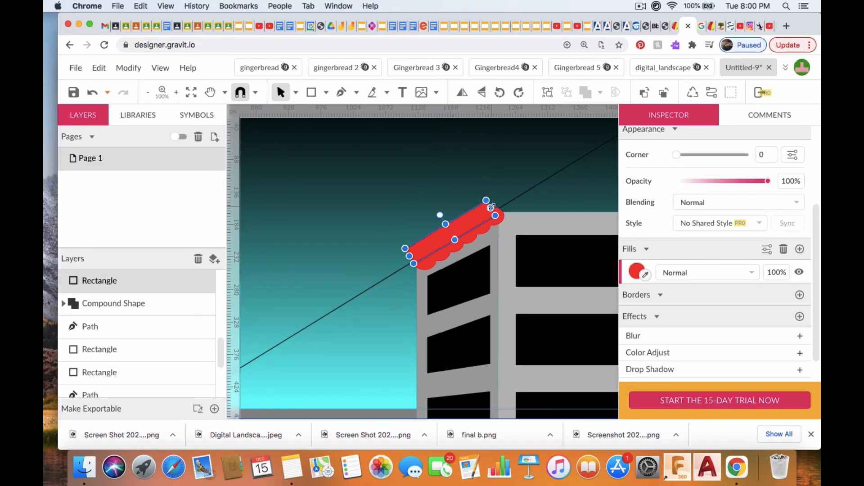
- Lengthen the tilted red rectangle to the far end of the scallops and thin it from its lower edge
{"action": "left_click_drag", "start_coordinate": [491, 208], "coordinate": [497, 204]}
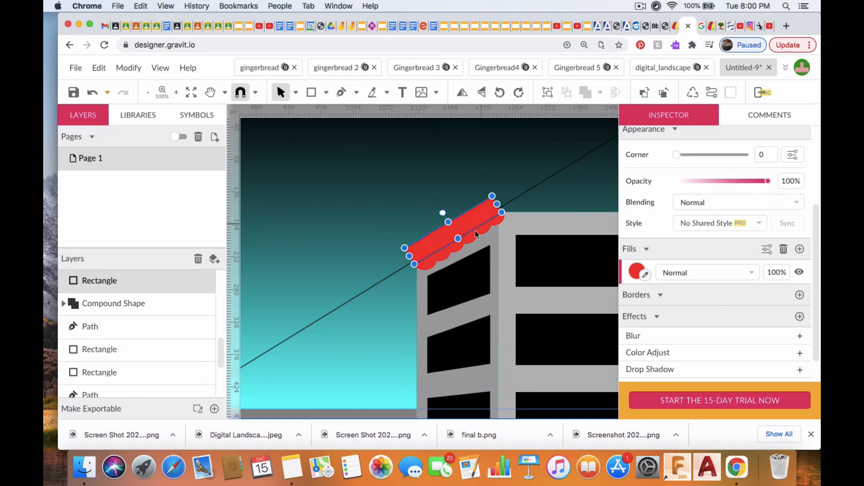
{"action": "left_click_drag", "start_coordinate": [458, 239], "coordinate": [464, 228]}
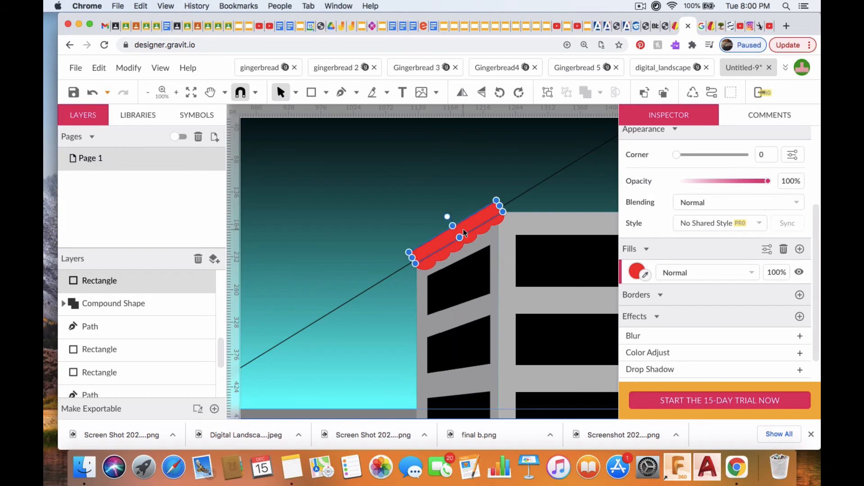
{"action": "left_click", "coordinate": [436, 190]}
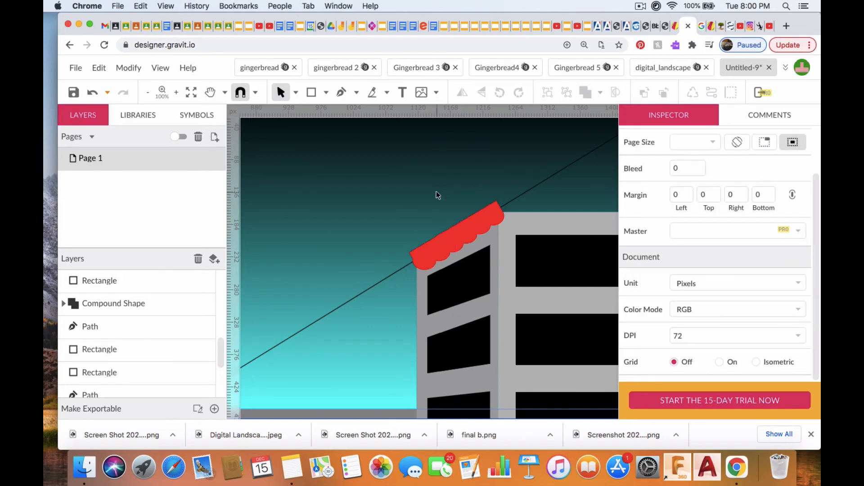
{"action": "left_click", "coordinate": [452, 226]}
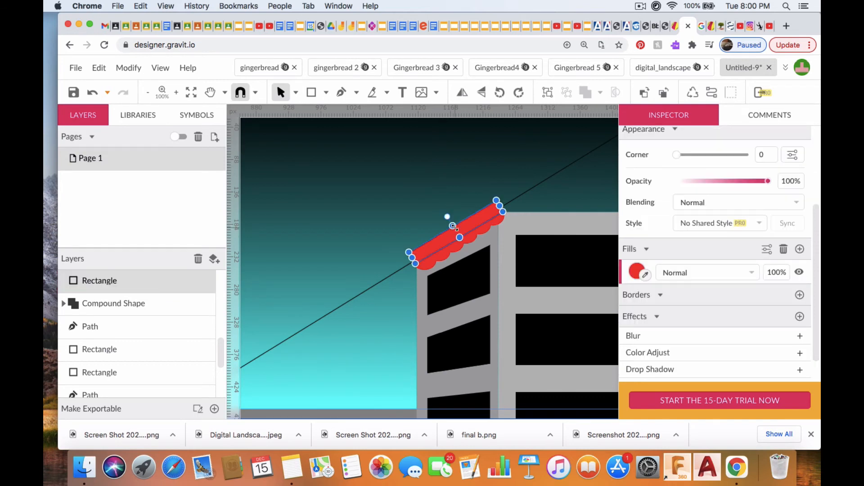
{"action": "left_click", "coordinate": [455, 194]}
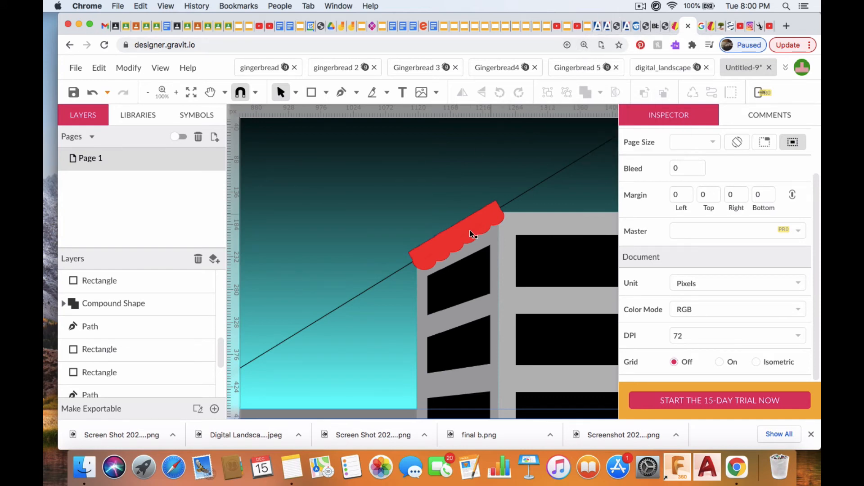
- Combine the tilted red rectangle and the scalloped compound shape into one awning shape with Union
{"action": "left_click", "coordinate": [476, 221]}
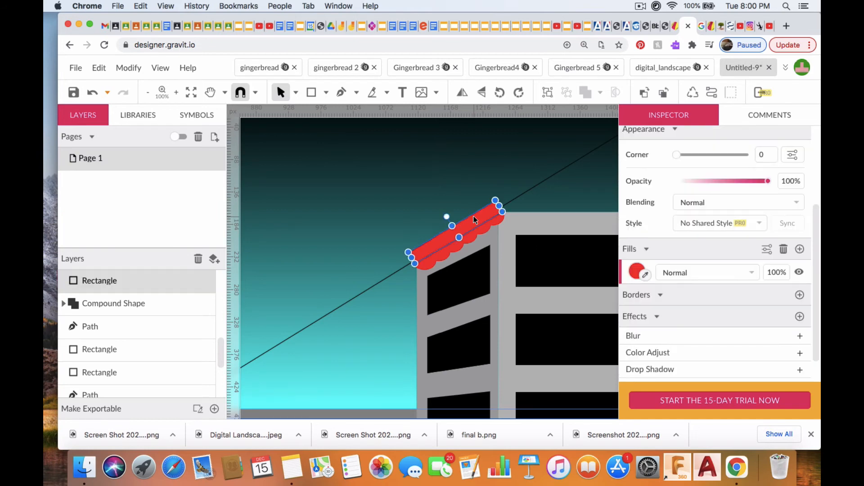
{"action": "left_click", "coordinate": [474, 243]}
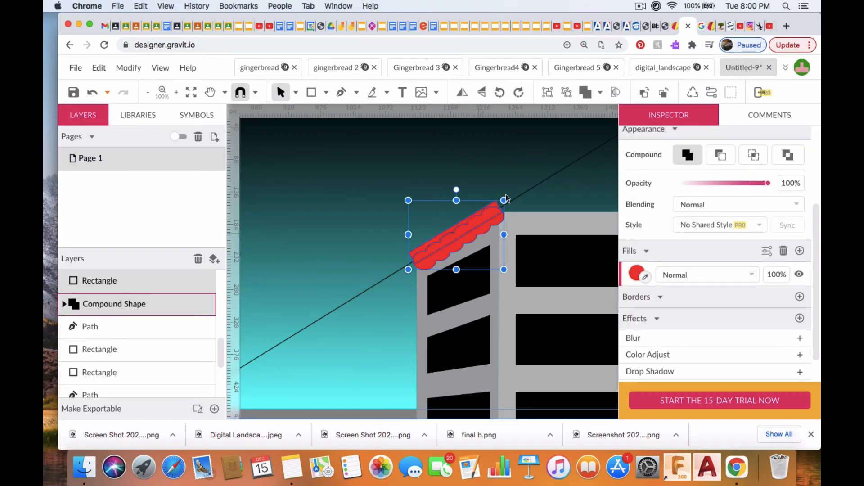
{"action": "left_click", "coordinate": [600, 92]}
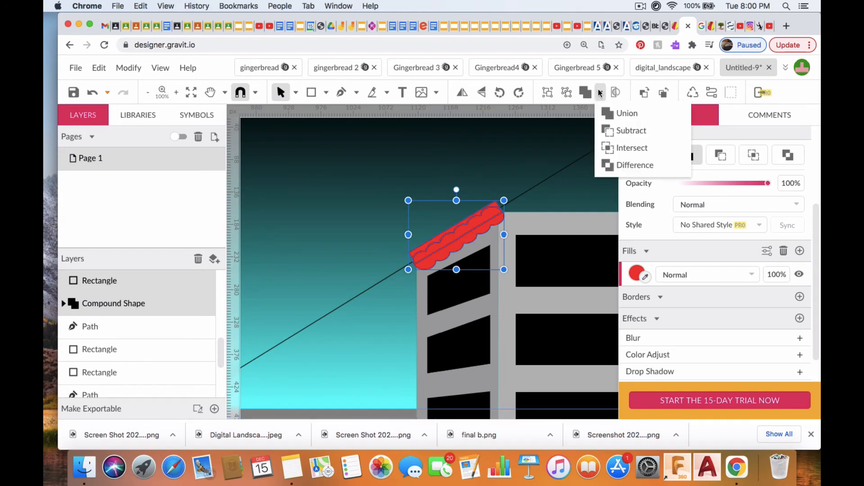
{"action": "left_click", "coordinate": [615, 115]}
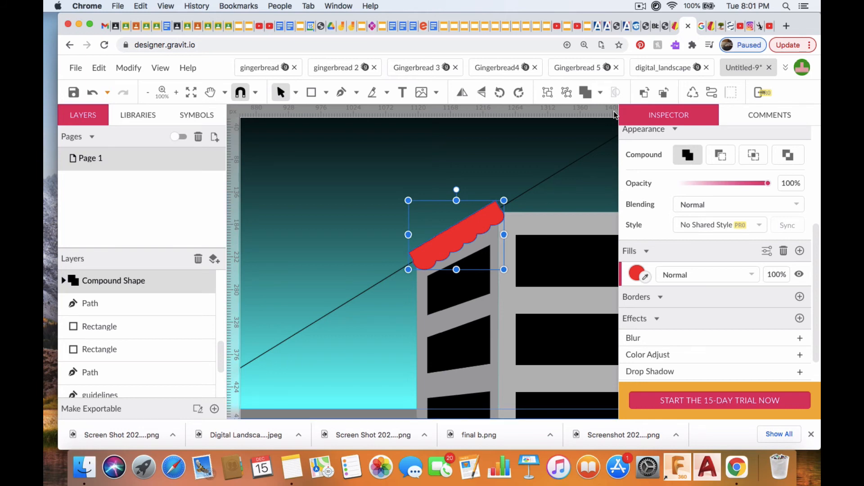
- Duplicate the awning, rotate the copy to horizontal and place it along the front face's top edge, starting at the building's corner
{"action": "key", "text": "super+d"}
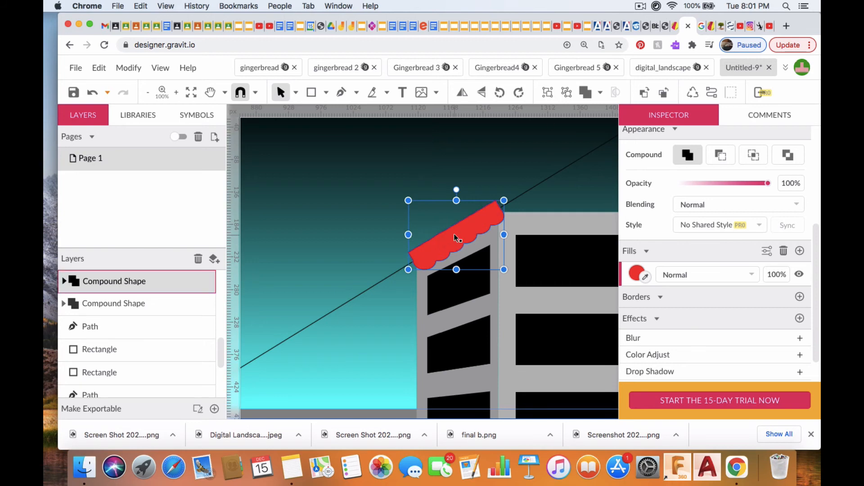
{"action": "left_click_drag", "start_coordinate": [454, 235], "coordinate": [537, 182]}
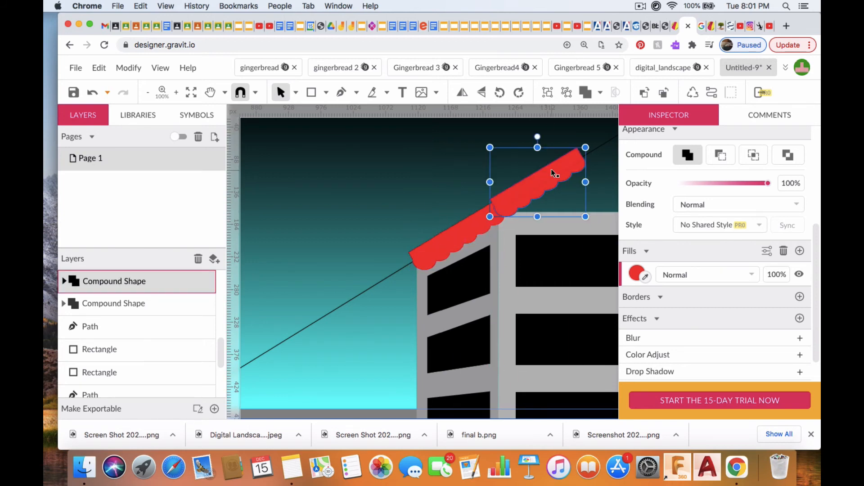
{"action": "key", "text": "super+minus"}
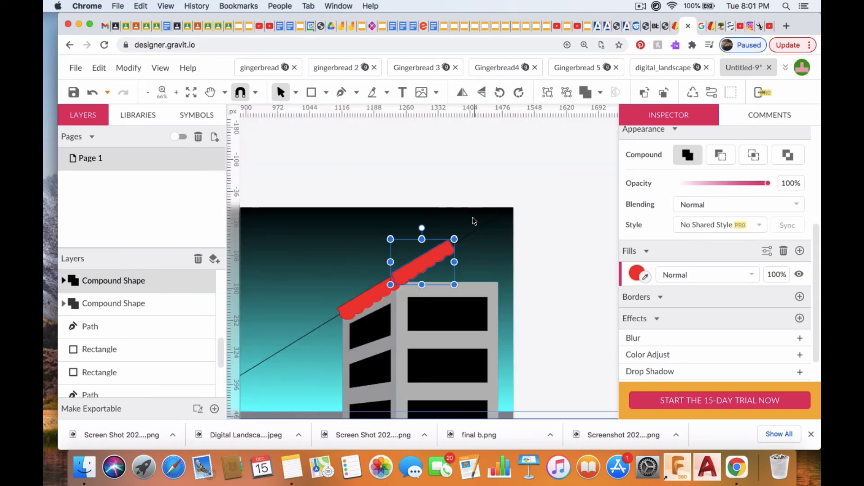
{"action": "left_click_drag", "start_coordinate": [458, 234], "coordinate": [480, 258]}
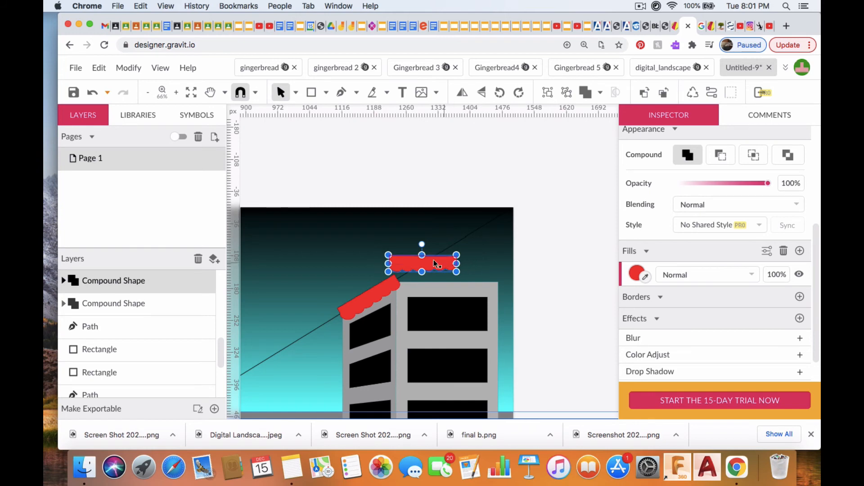
{"action": "left_click_drag", "start_coordinate": [424, 263], "coordinate": [431, 277]}
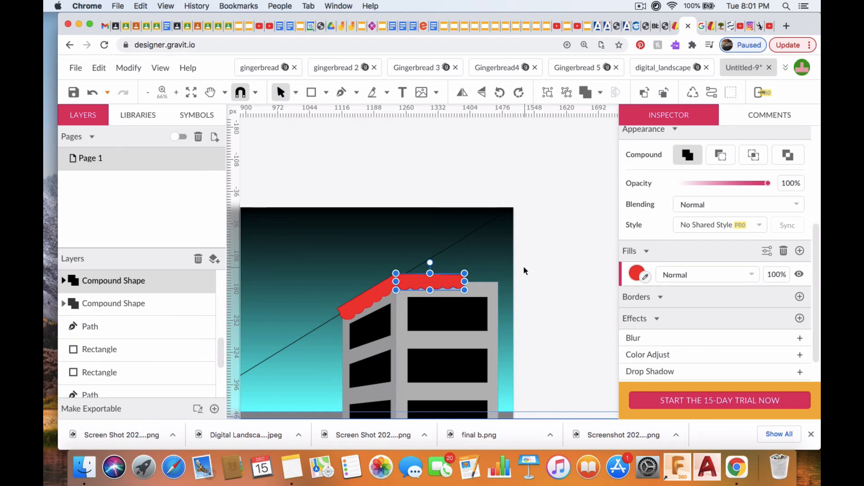
- Add another awning copy, rotate it to horizontal and place it over the remaining part of the front face's top edge
{"action": "key", "text": "super+v"}
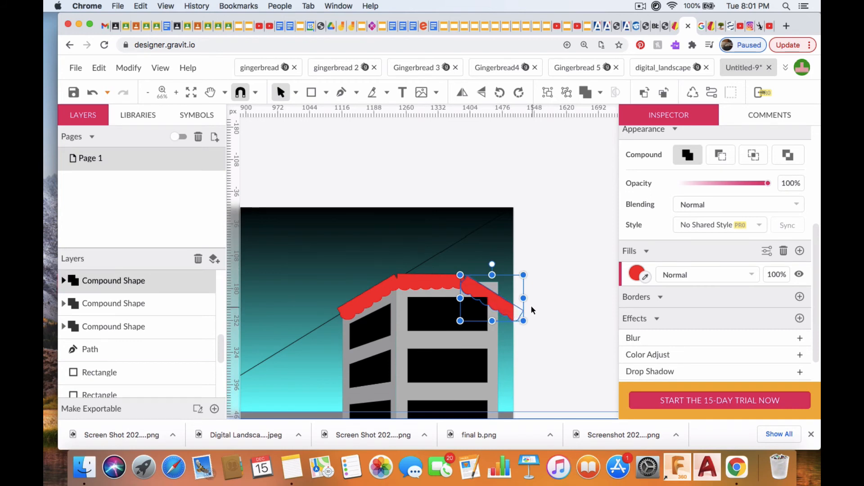
{"action": "left_click_drag", "start_coordinate": [495, 303], "coordinate": [469, 250]}
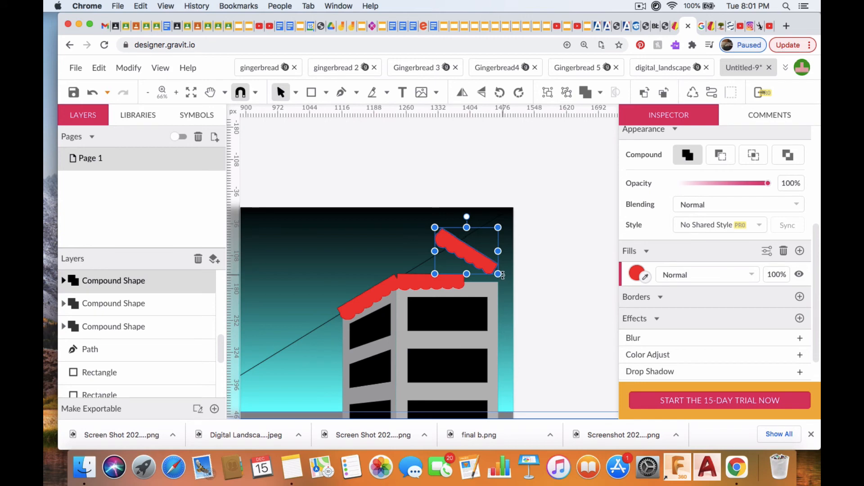
{"action": "left_click_drag", "start_coordinate": [502, 273], "coordinate": [482, 284]}
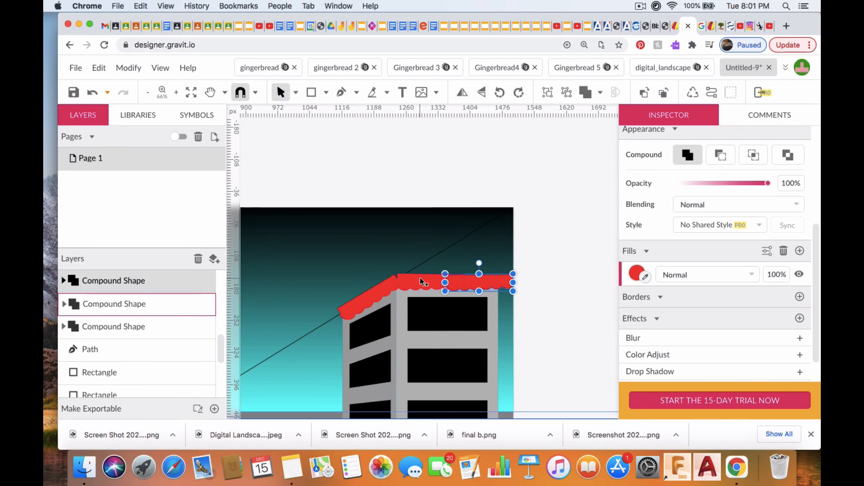
- Reposition the two front awning pieces so they meet the side awning and each other as one continuous scalloped strip
{"action": "left_click_drag", "start_coordinate": [420, 282], "coordinate": [417, 279]}
{"action": "key", "text": "super+plus"}
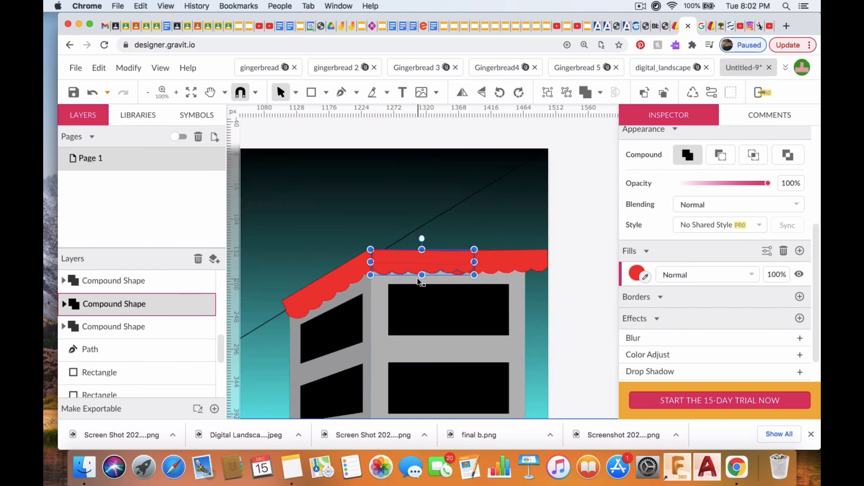
{"action": "key", "text": "super+plus"}
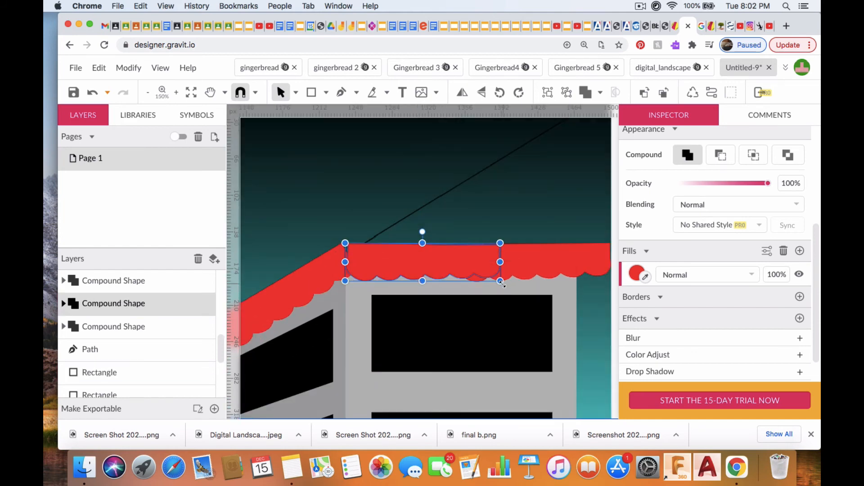
{"action": "left_click_drag", "start_coordinate": [522, 258], "coordinate": [552, 264]}
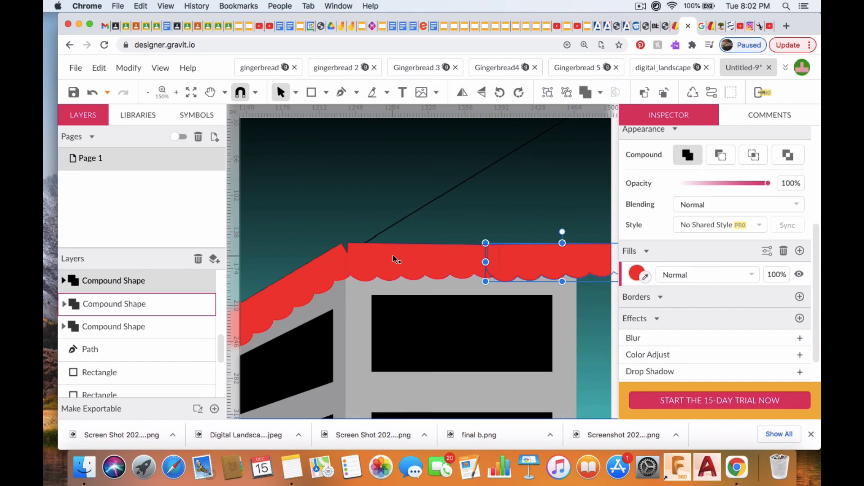
{"action": "left_click_drag", "start_coordinate": [393, 255], "coordinate": [389, 255]}
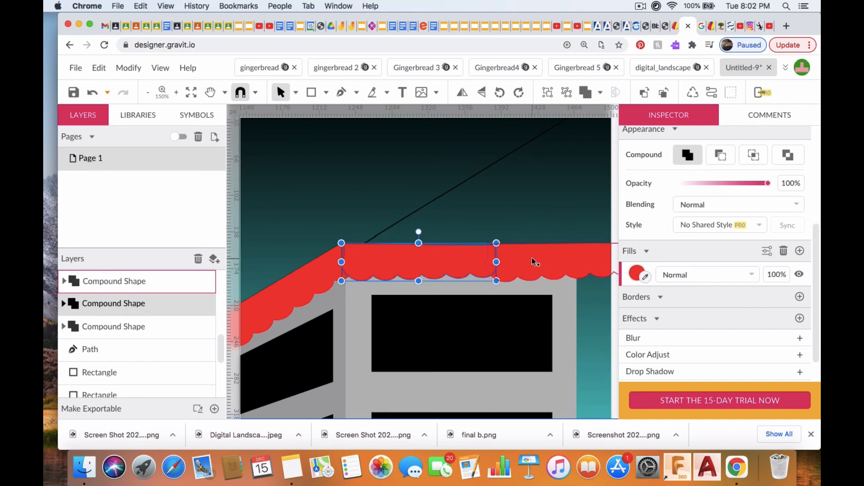
{"action": "left_click_drag", "start_coordinate": [534, 258], "coordinate": [537, 260]}
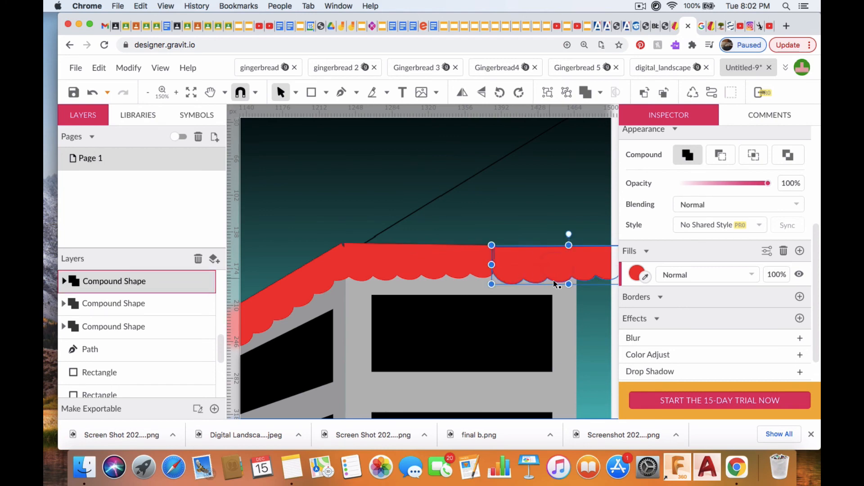
{"action": "left_click", "coordinate": [538, 214]}
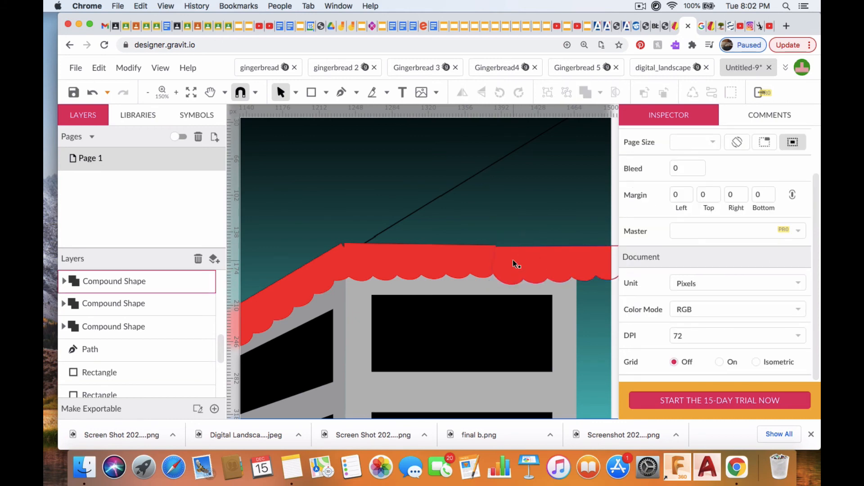
{"action": "left_click_drag", "start_coordinate": [514, 260], "coordinate": [513, 260]}
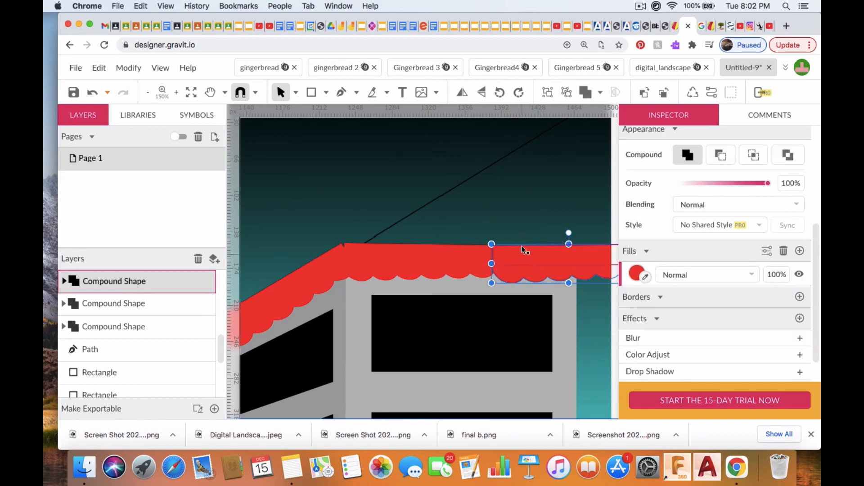
{"action": "left_click", "coordinate": [523, 217]}
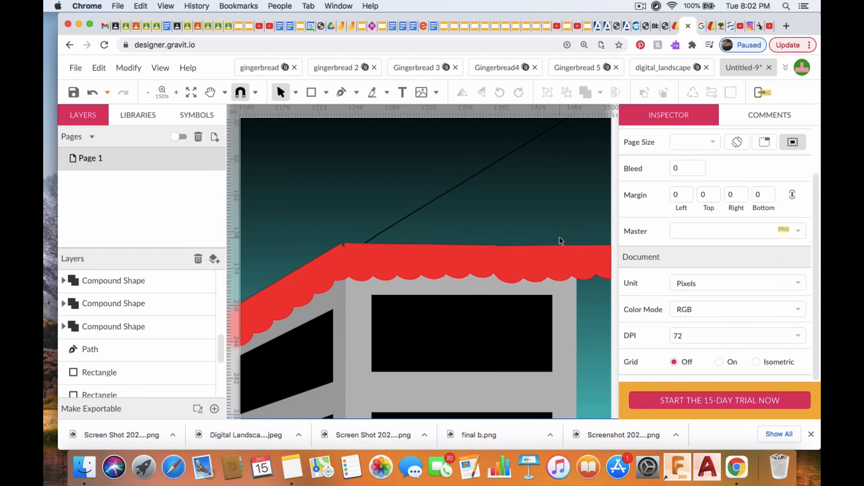
- Nudge the first front awning piece slightly left to close the gap with the side awning at the building's corner
{"action": "left_click", "coordinate": [391, 259]}
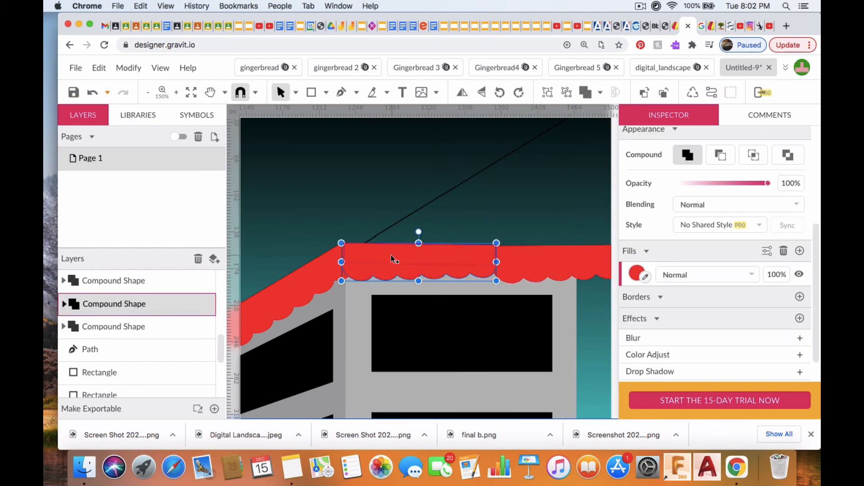
{"action": "key", "text": "Left"}
{"action": "key", "text": "Left"}
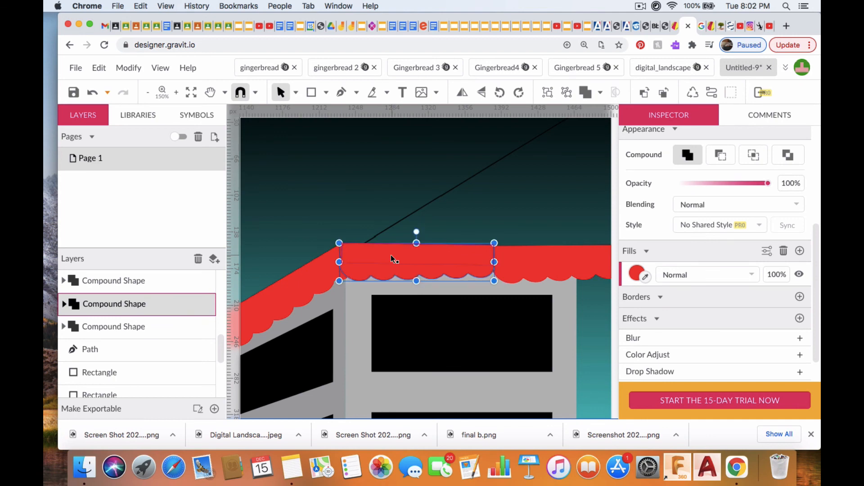
- Nudge the second front awning piece slightly left to close the seam with the first front piece
{"action": "left_click", "coordinate": [521, 256]}
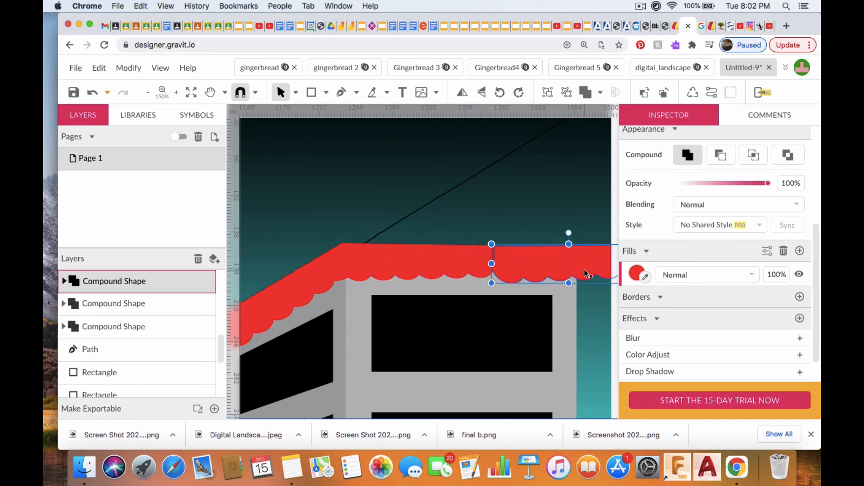
{"action": "scroll", "coordinate": [566, 263], "scroll_direction": "right", "scroll_amount": 3}
{"action": "scroll", "coordinate": [566, 262], "scroll_direction": "down", "scroll_amount": 1}
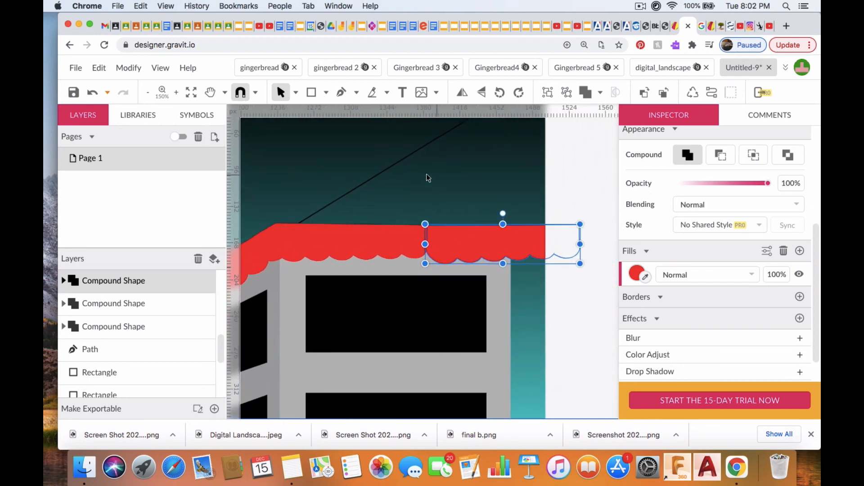
{"action": "left_click", "coordinate": [491, 185]}
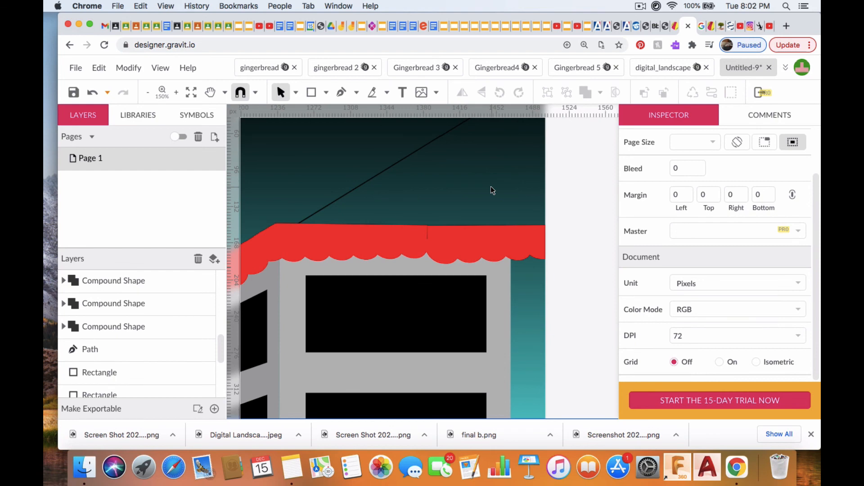
{"action": "left_click", "coordinate": [472, 238]}
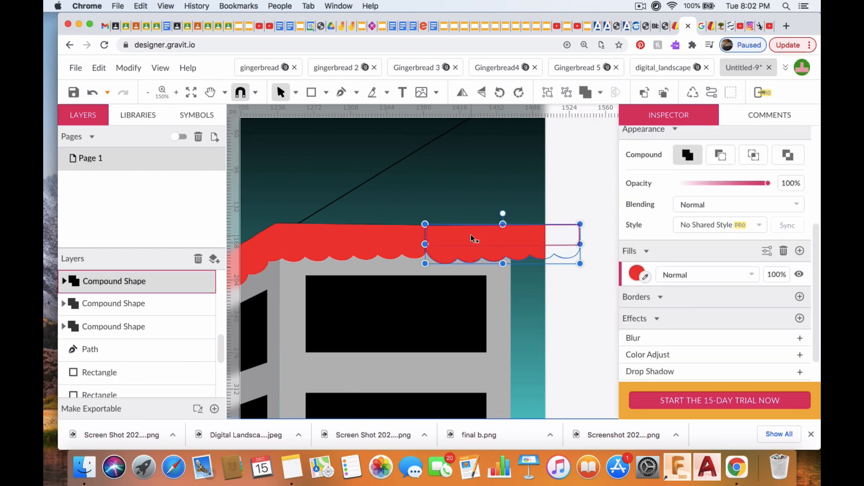
{"action": "key", "text": "Left"}
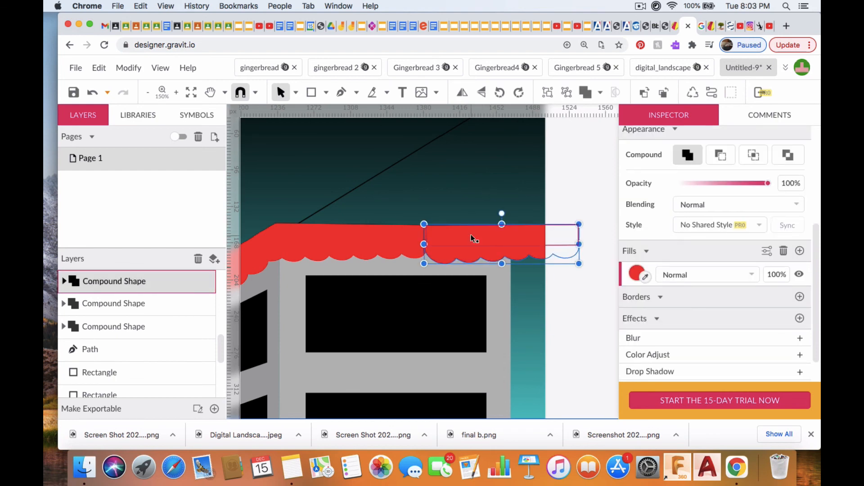
{"action": "left_click", "coordinate": [469, 195]}
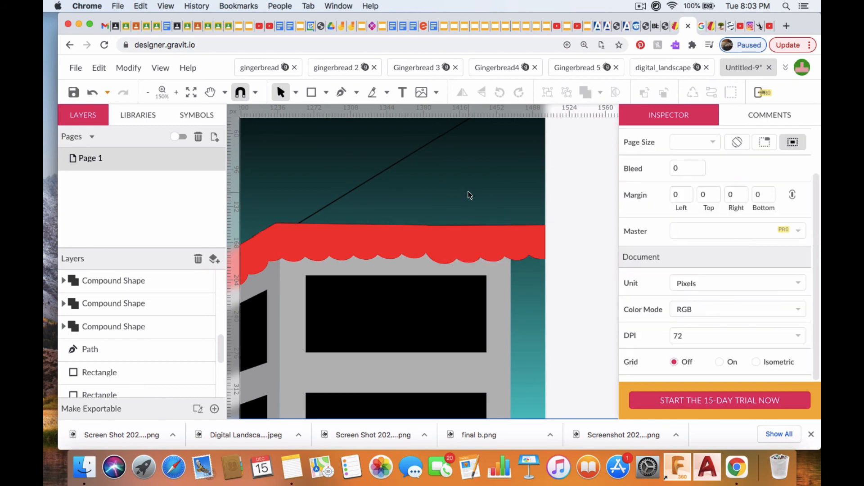
- Draw a rectangle about 40 by 43 px over the part of the awning that extends past the front face's outer edge
{"action": "left_click", "coordinate": [312, 94]}
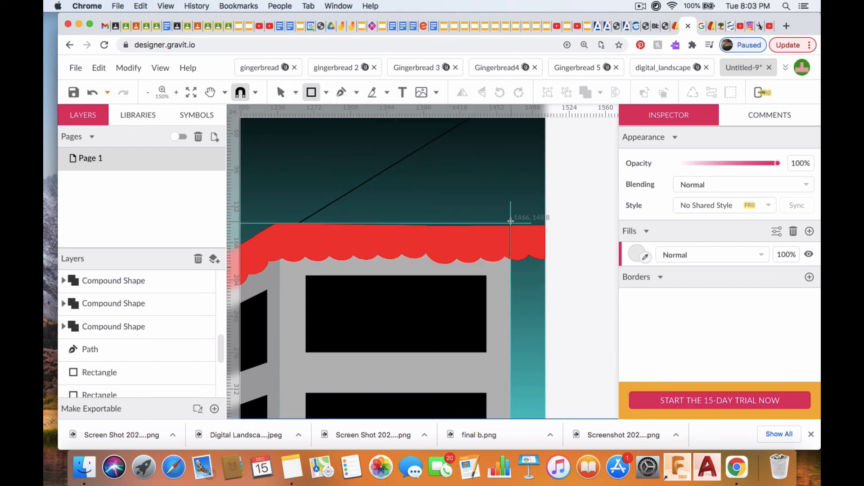
{"action": "mouse_move", "coordinate": [511, 222]}
{"action": "left_mouse_down"}
{"action": "mouse_move", "coordinate": [528, 257]}
{"action": "mouse_move", "coordinate": [551, 268]}
{"action": "left_mouse_up"}
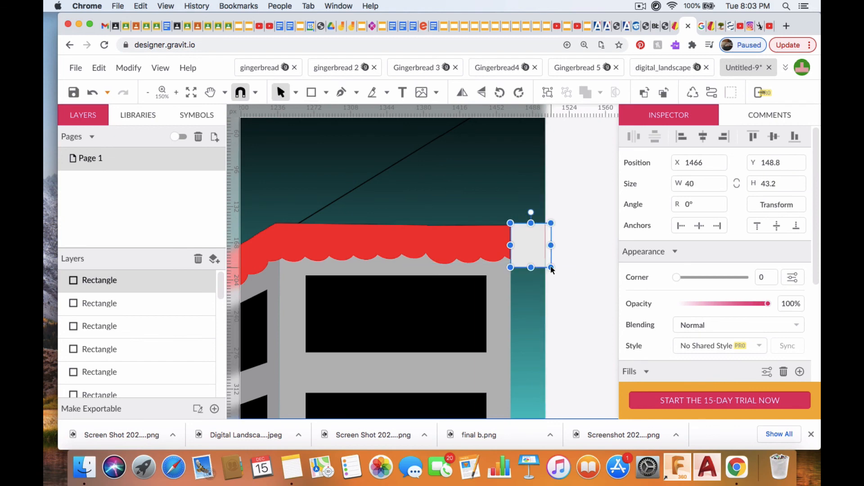
- Subtract the overlapping rectangle from the last front awning piece so the awning ends flush with the front face's outer edge
{"action": "left_click", "coordinate": [488, 242]}
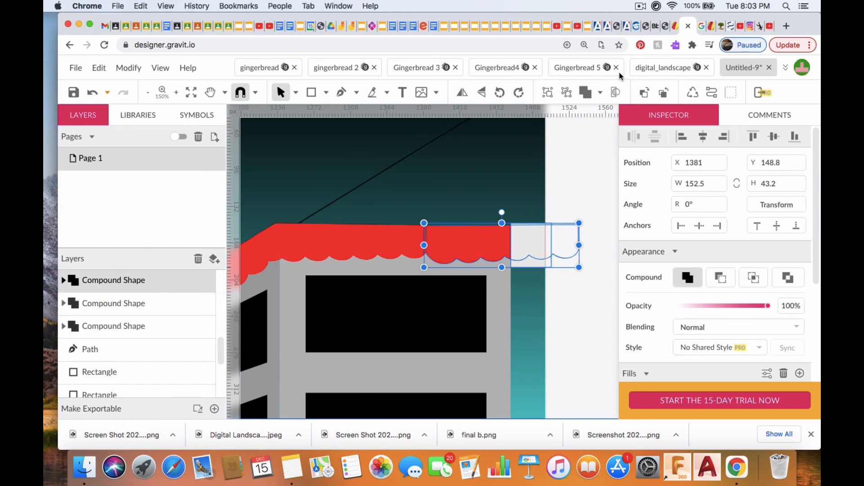
{"action": "left_click", "coordinate": [600, 93]}
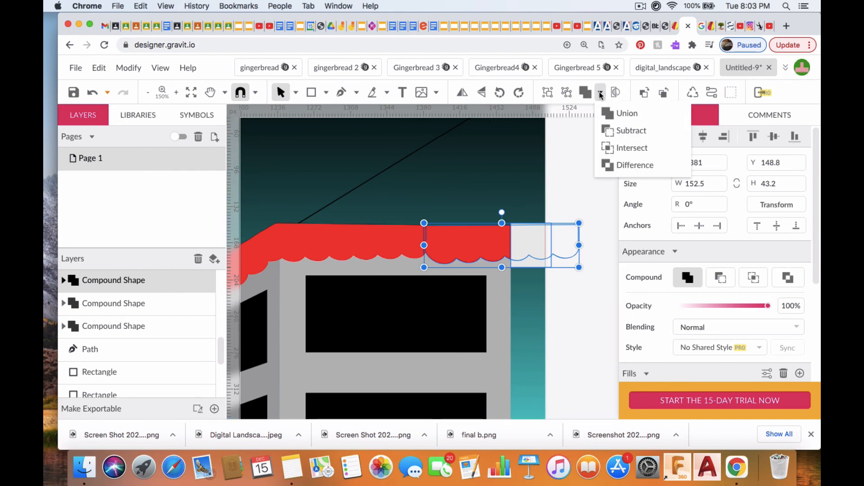
{"action": "left_click", "coordinate": [616, 130]}
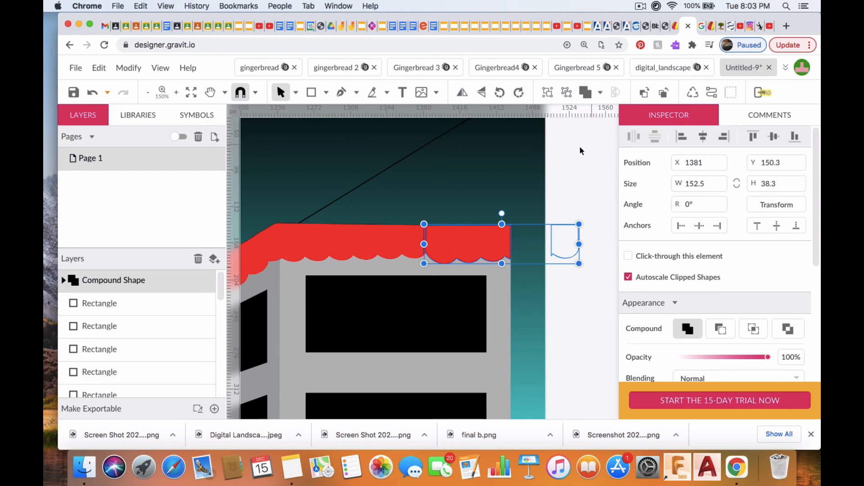
{"action": "left_click", "coordinate": [569, 183]}
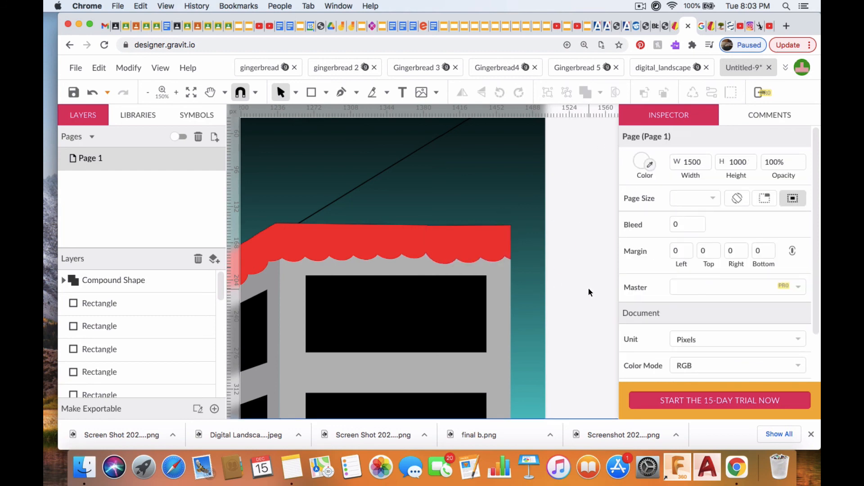
{"action": "key", "text": "super+minus"}
{"action": "key", "text": "super+minus"}
{"action": "key", "text": "super+minus"}
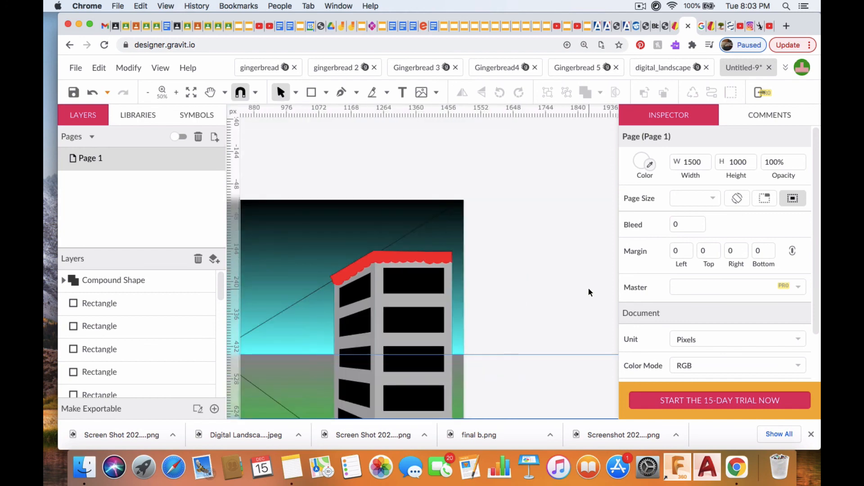
{"action": "key", "text": "super+minus"}
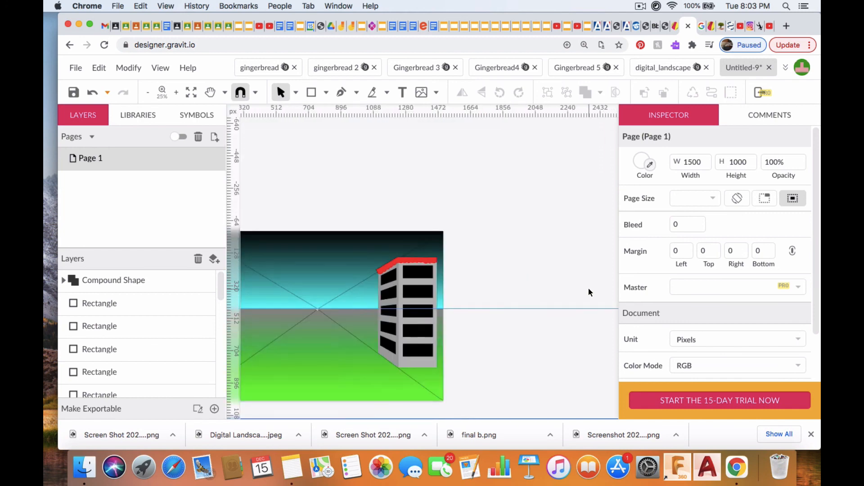